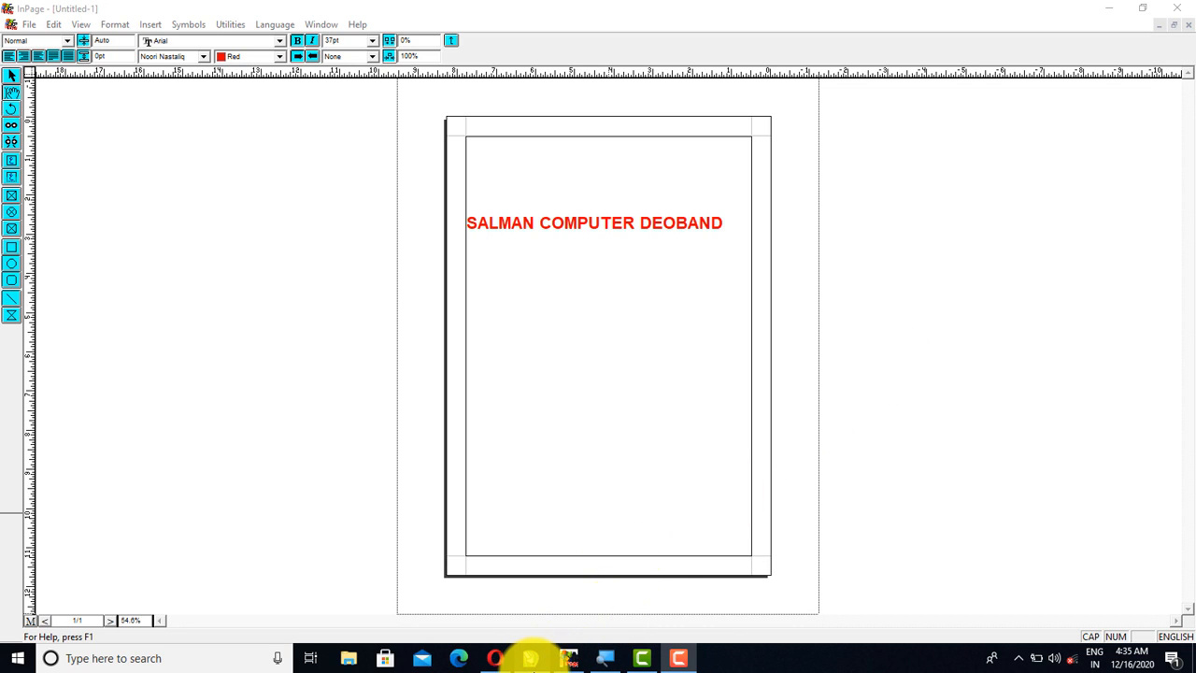
Switch to the Opera browser to view the YouTube channel's uploaded videos, and put the browser away again
{"action": "mouse_move", "coordinate": [546, 666]}
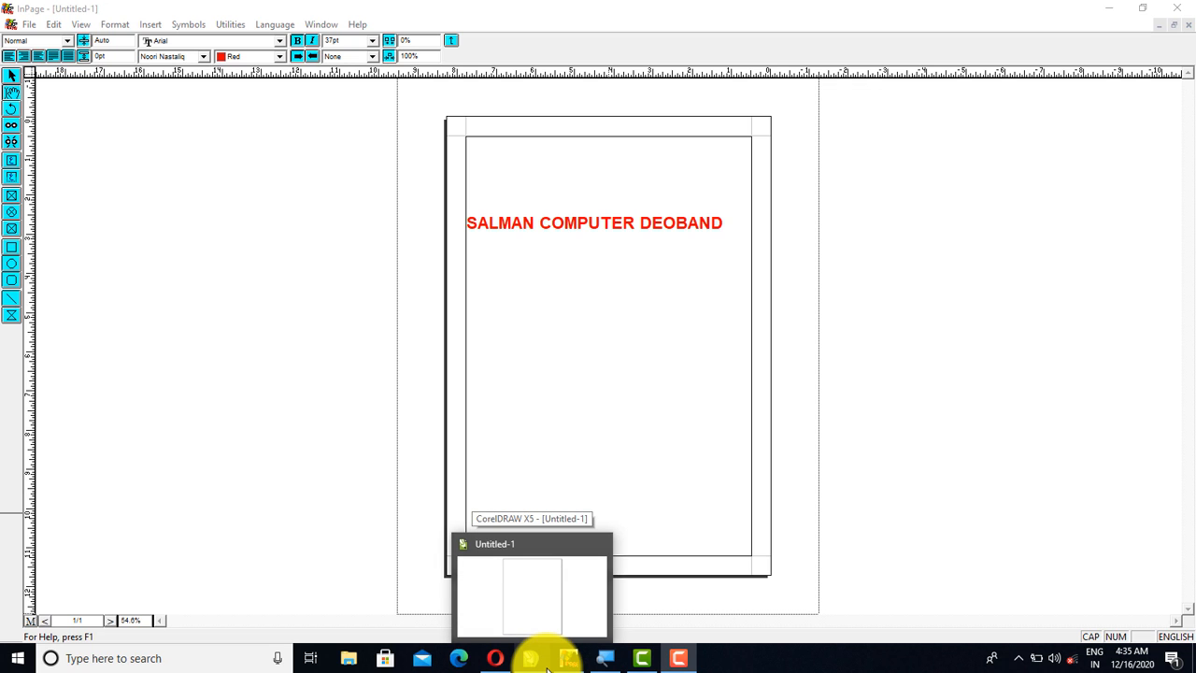
{"action": "left_click", "coordinate": [491, 660]}
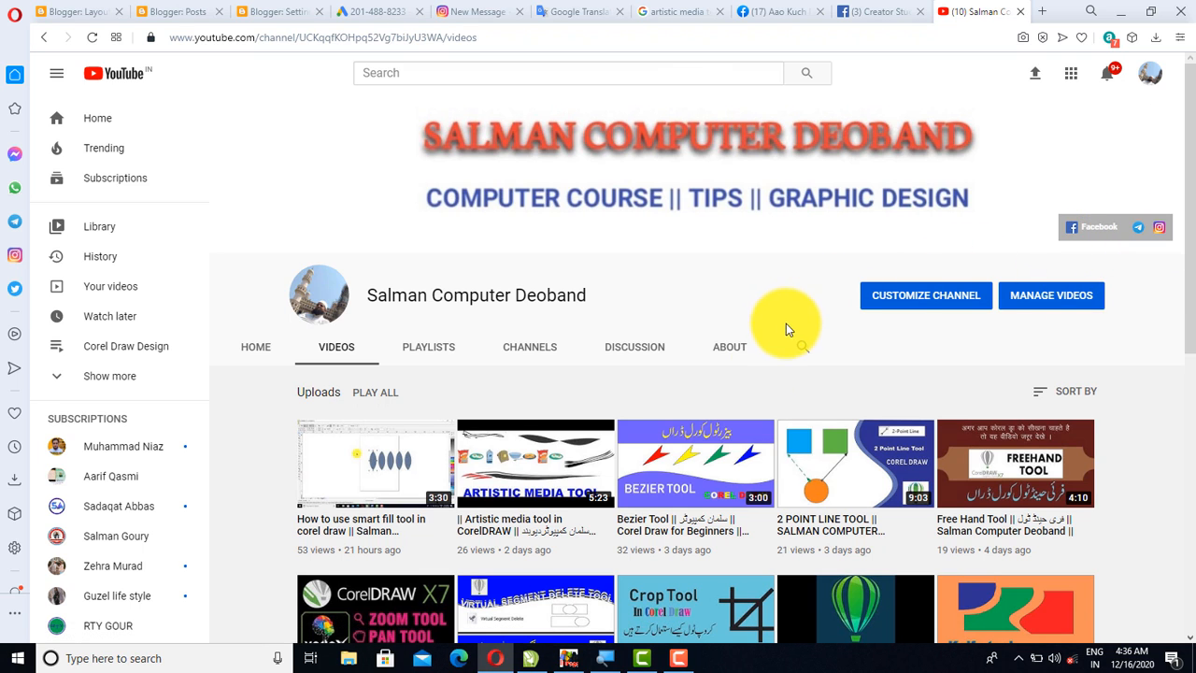
{"action": "left_click", "coordinate": [496, 660]}
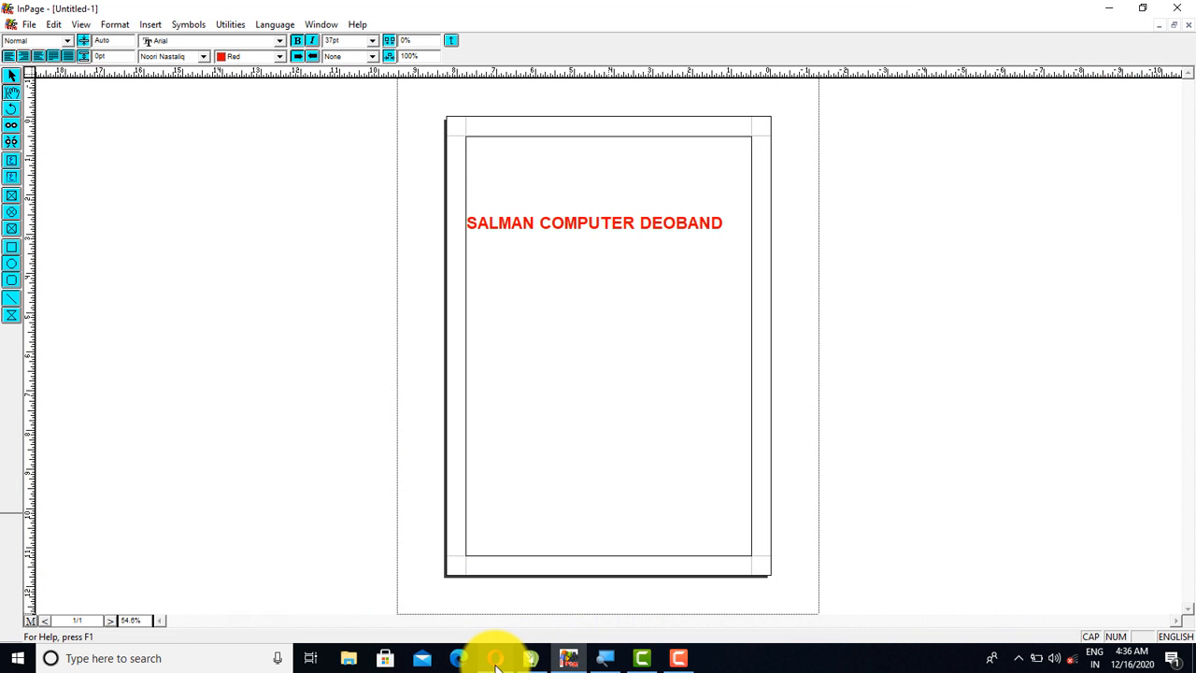
Switch to CorelDRAW and set the Smart Drawing tool's shape recognition level and smart smoothing level to None
{"action": "left_click", "coordinate": [568, 662]}
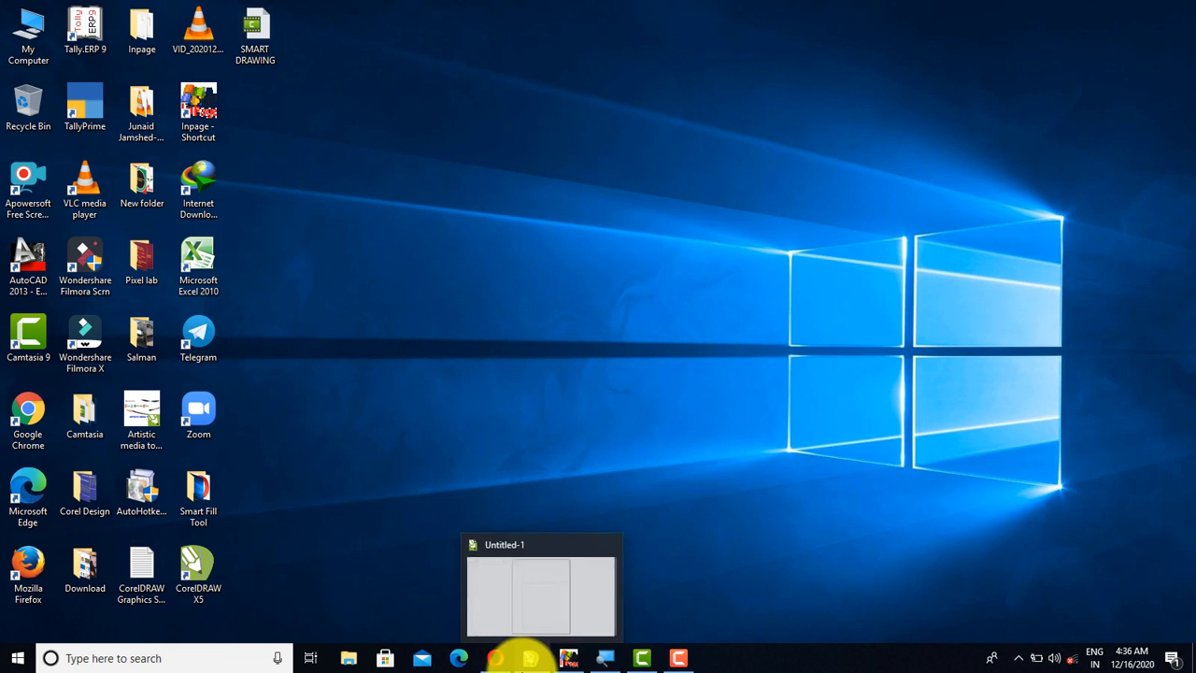
{"action": "left_click", "coordinate": [529, 660]}
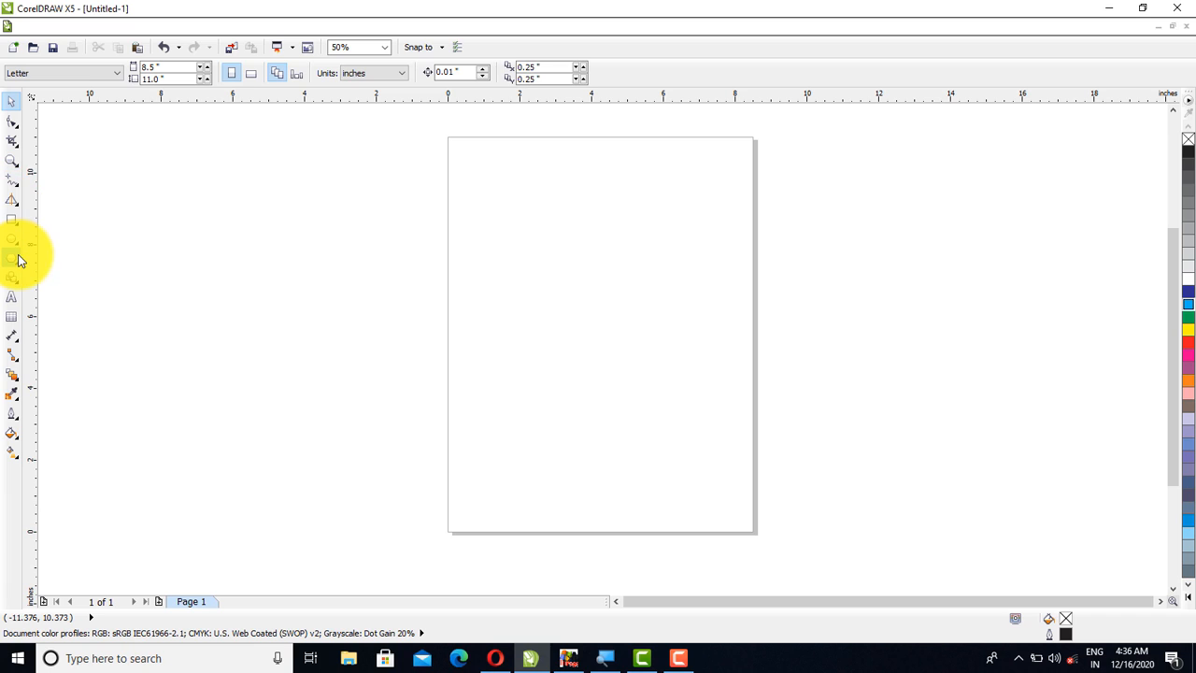
{"action": "left_click", "coordinate": [10, 200]}
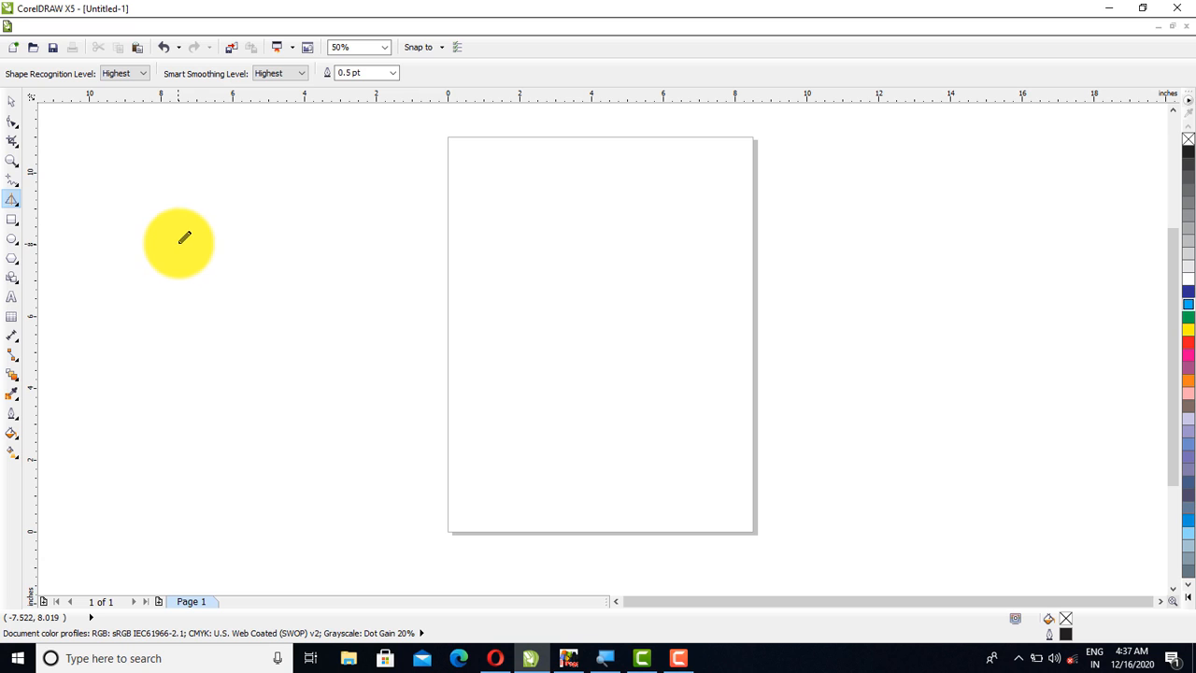
{"action": "left_click", "coordinate": [143, 78]}
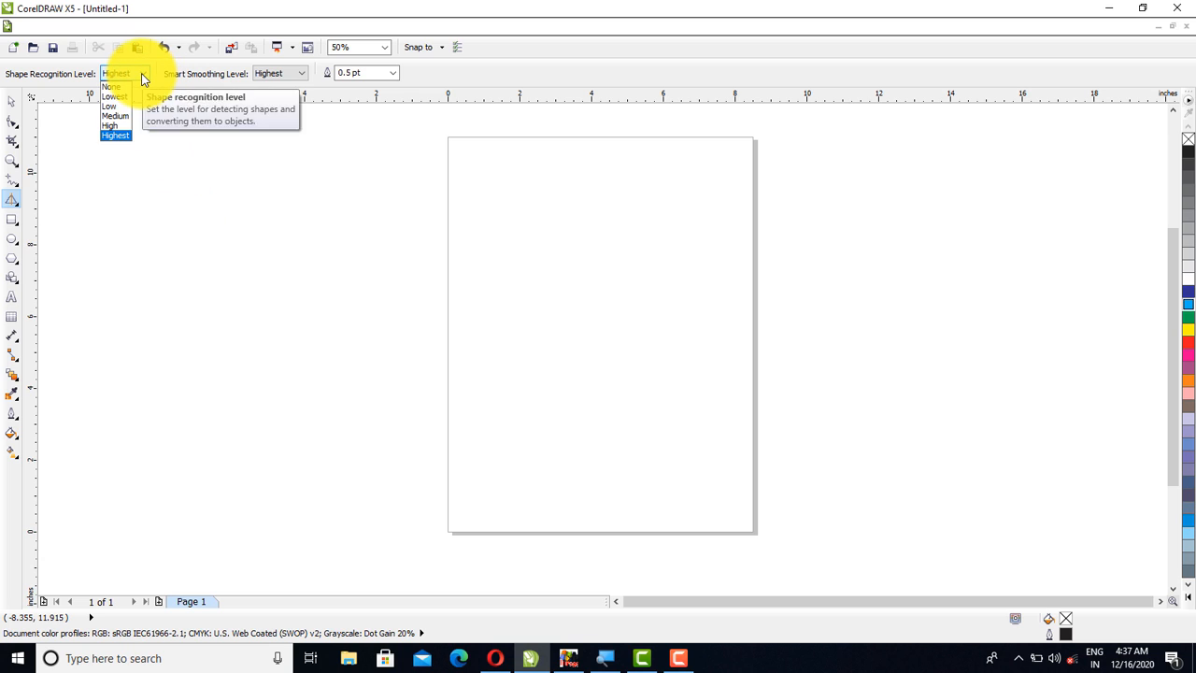
{"action": "left_click", "coordinate": [123, 89]}
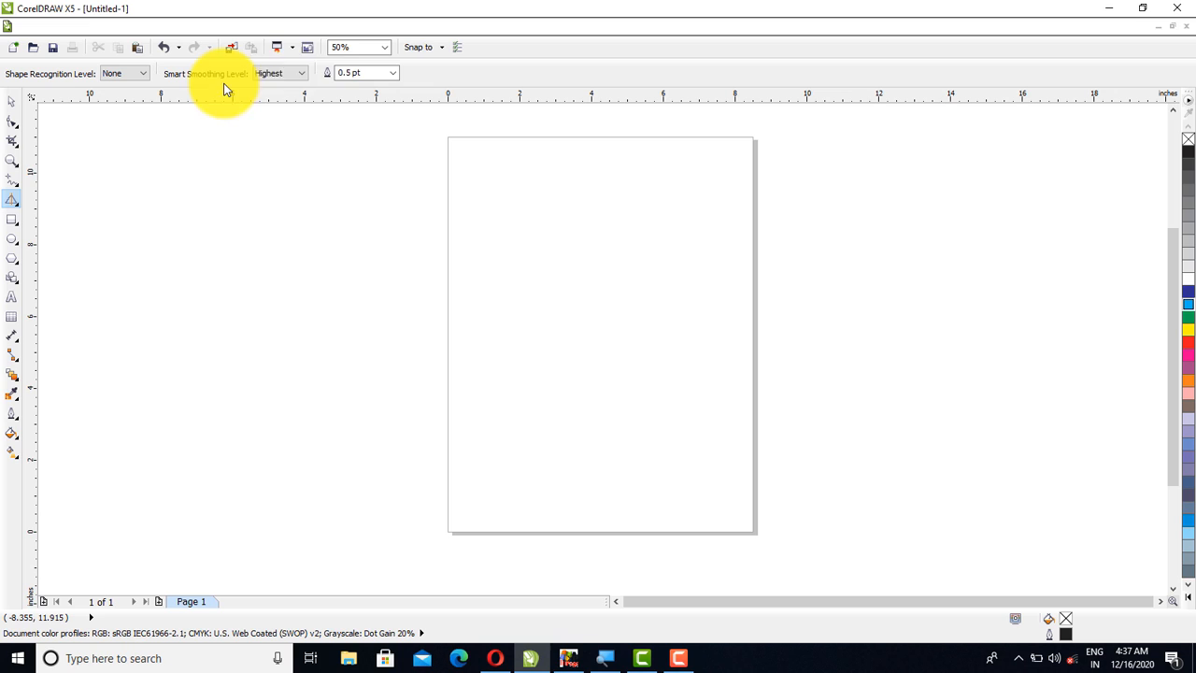
{"action": "left_click", "coordinate": [299, 74]}
{"action": "left_click", "coordinate": [277, 89]}
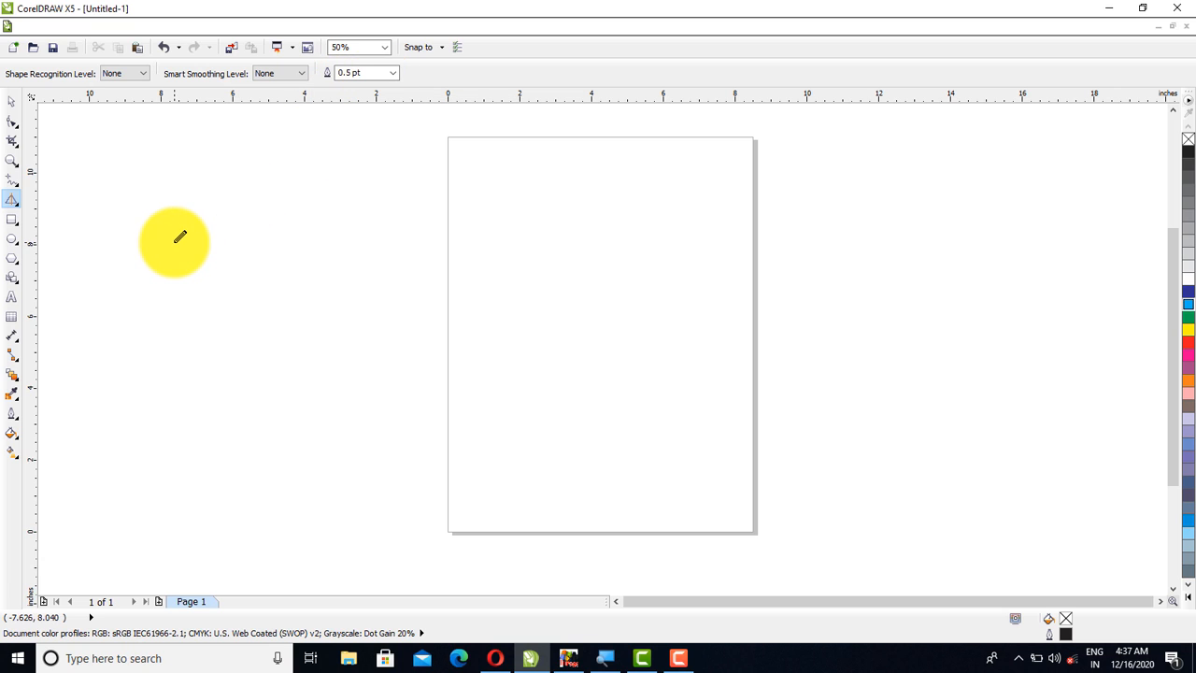
Draw two roughly horizontal freehand lines about 8 inches long, one below the other, across the page's left edge
{"action": "left_click_drag", "start_coordinate": [175, 242], "coordinate": [475, 230]}
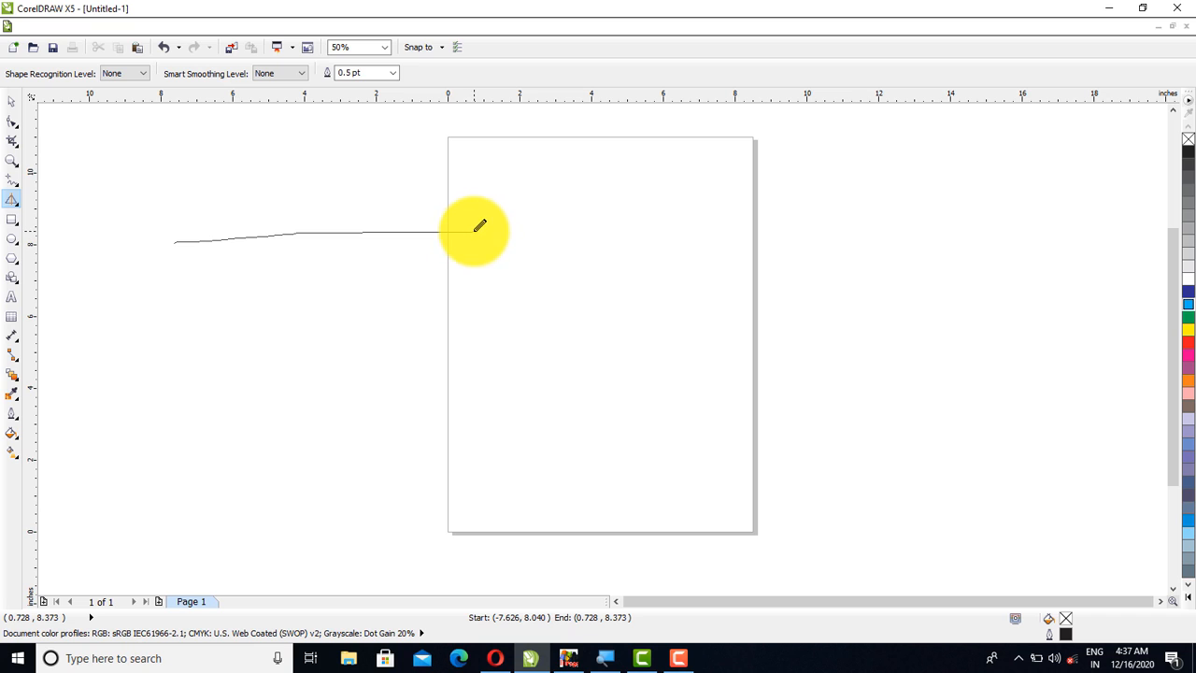
{"action": "left_click", "coordinate": [205, 306]}
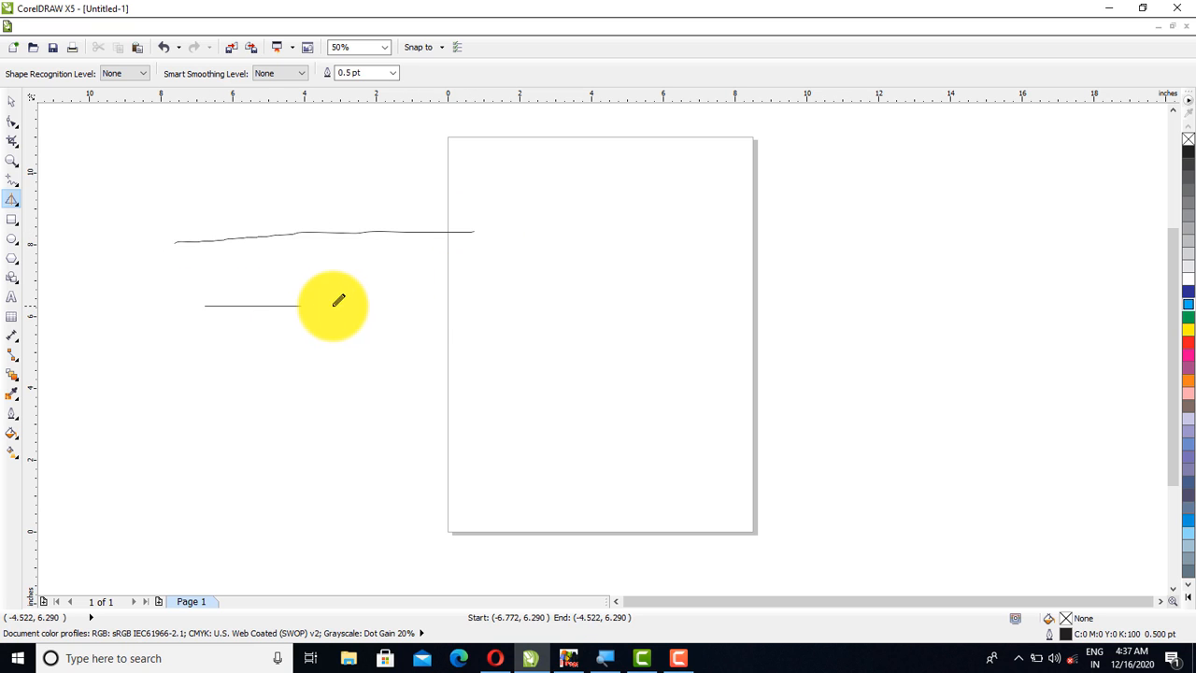
{"action": "left_click", "coordinate": [482, 299]}
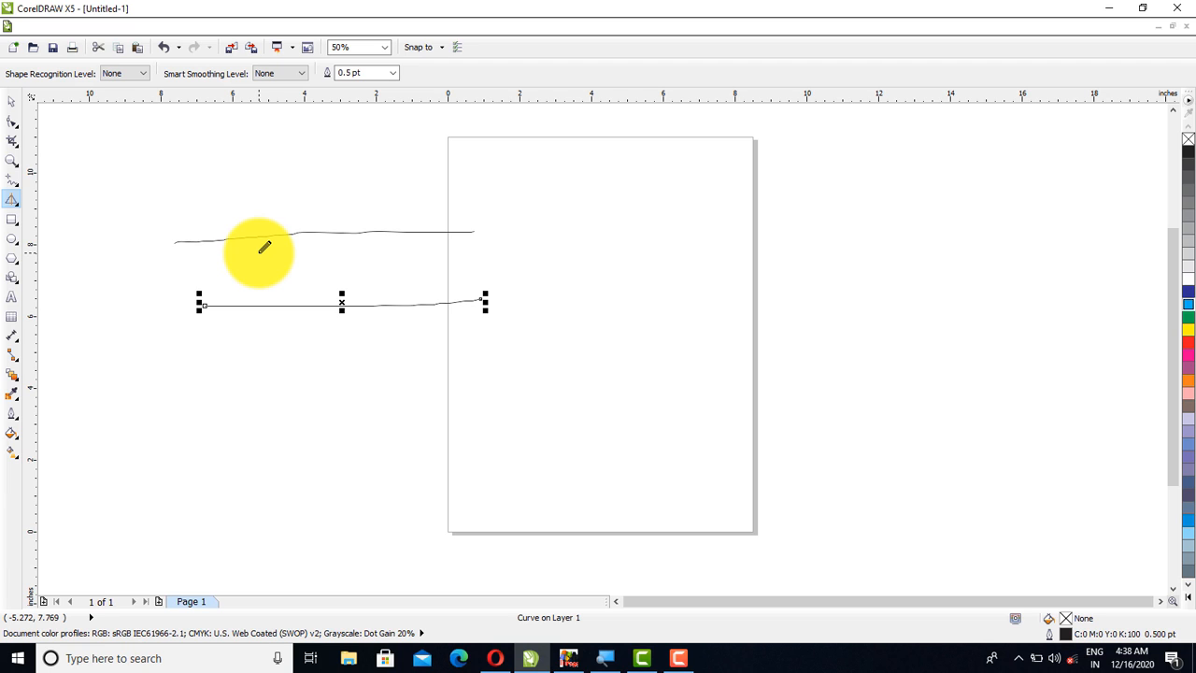
Set both the shape recognition level and the smart smoothing level to Highest
{"action": "left_click", "coordinate": [143, 74]}
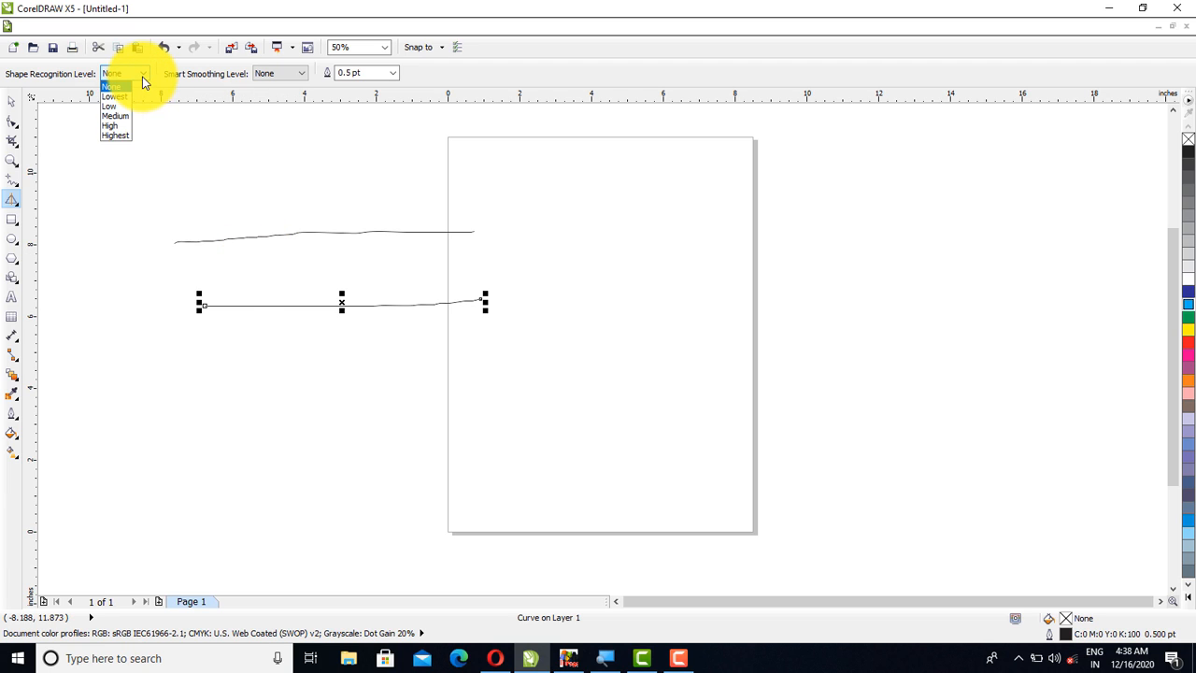
{"action": "left_click", "coordinate": [114, 136]}
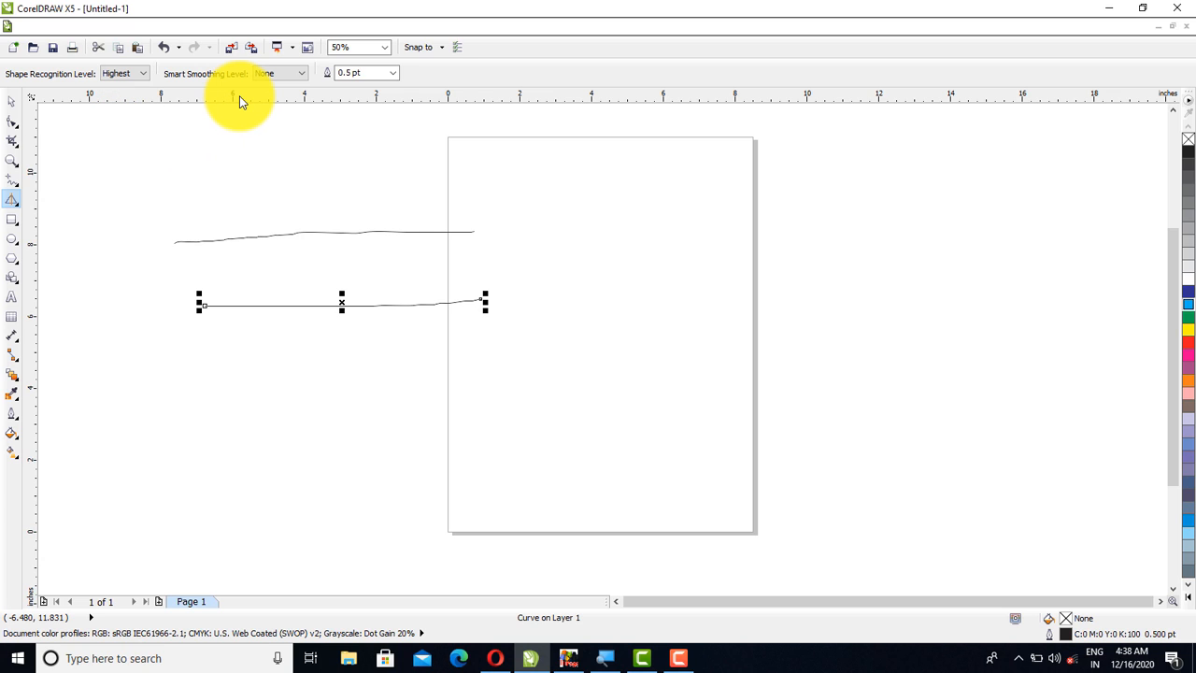
{"action": "left_click", "coordinate": [301, 73]}
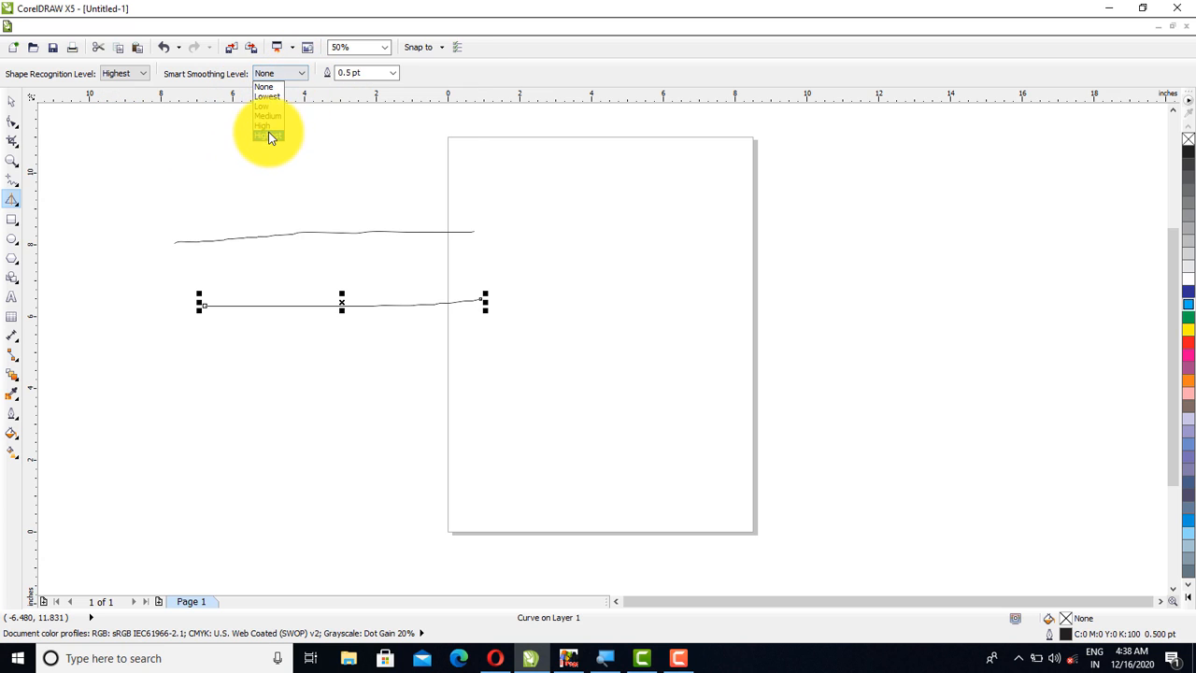
{"action": "left_click", "coordinate": [269, 137]}
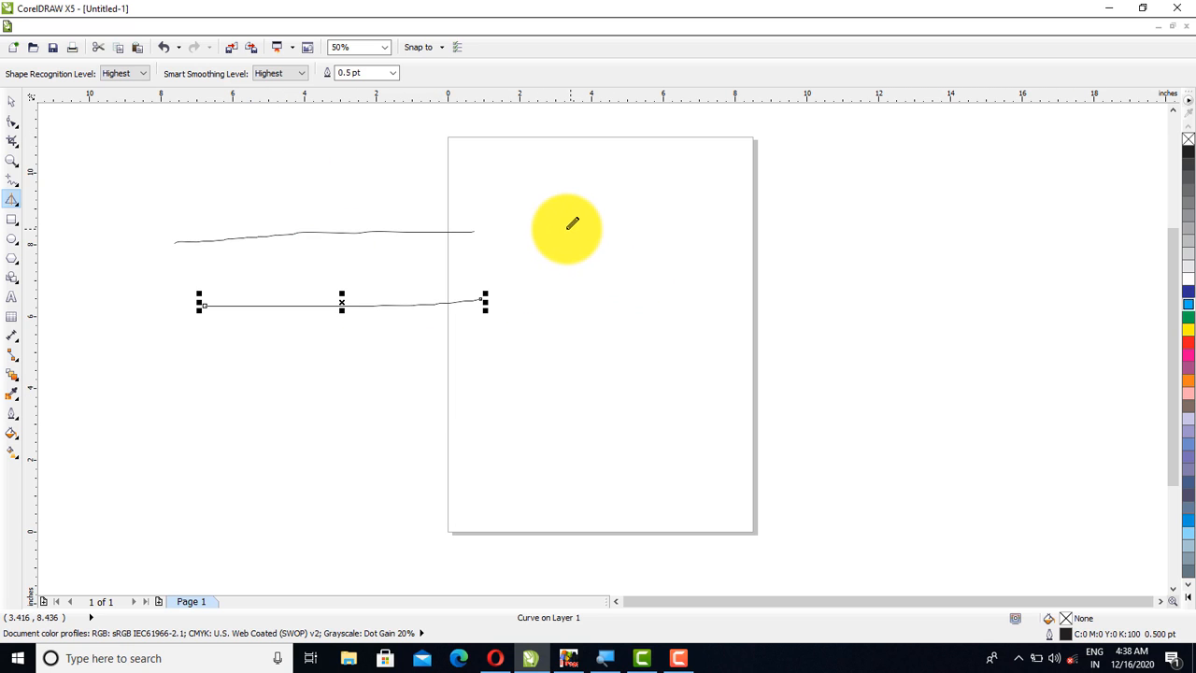
Draw three pairs of lines, each about 8 to 9 inches long, from inside the page past its right edge, the lower ones rising more steeply
{"action": "key", "text": "Escape"}
{"action": "left_click_drag", "start_coordinate": [561, 233], "coordinate": [855, 208]}
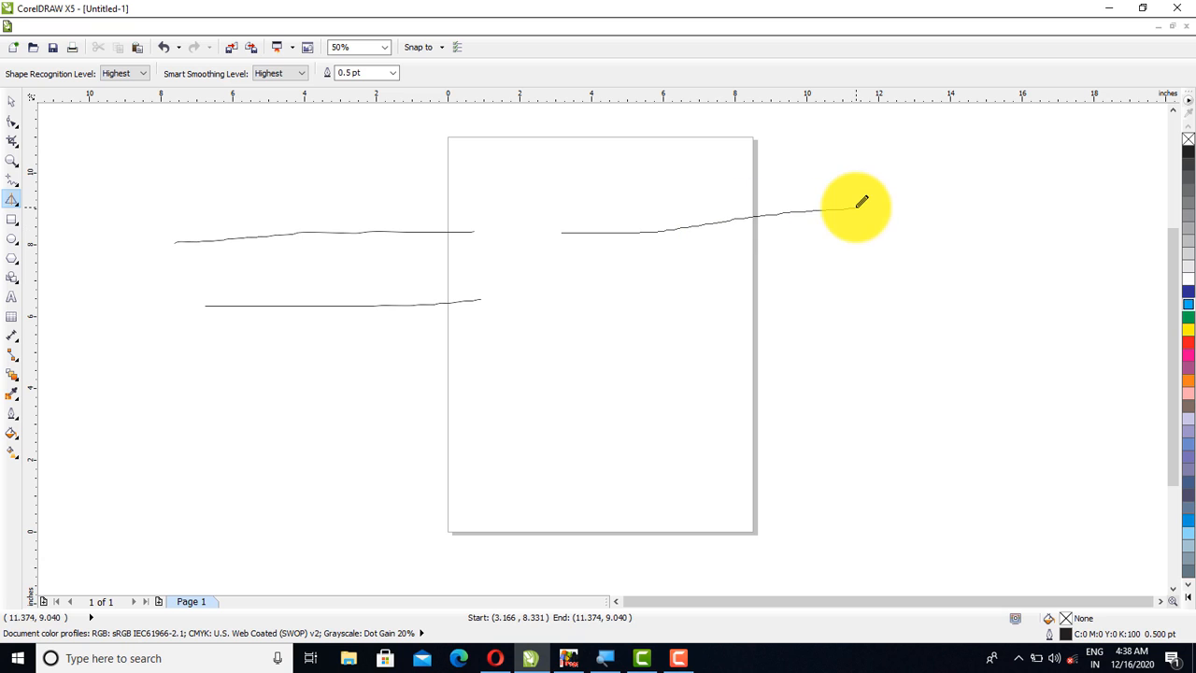
{"action": "left_click_drag", "start_coordinate": [594, 288], "coordinate": [871, 248]}
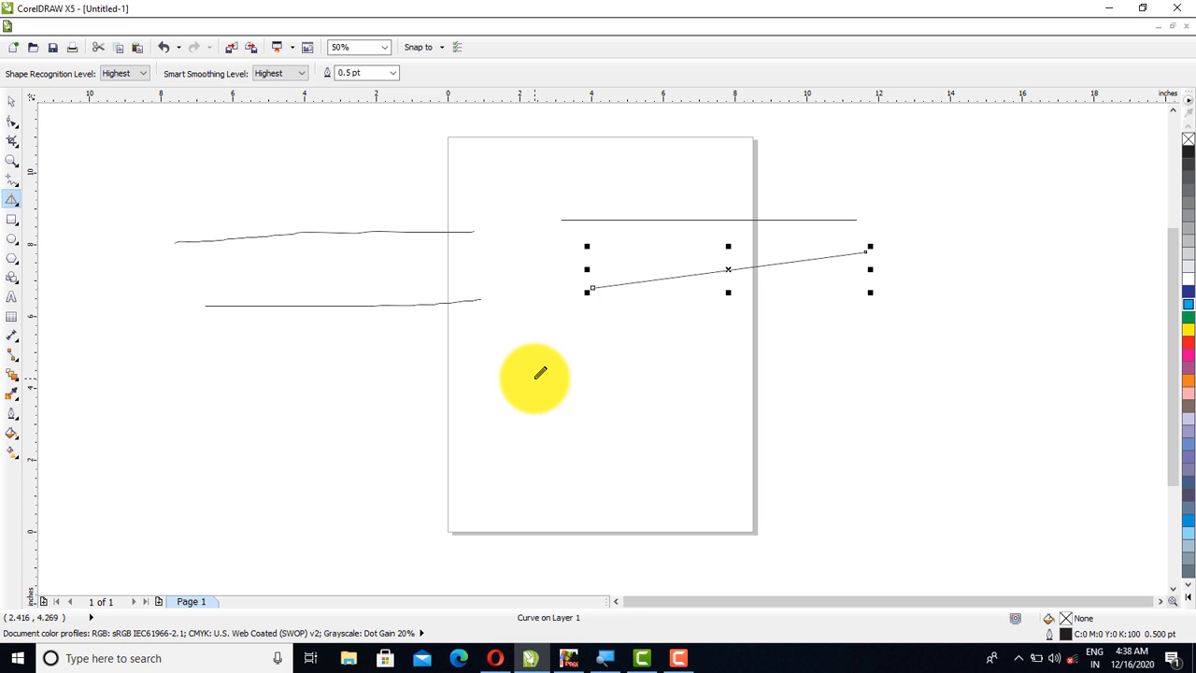
{"action": "mouse_move", "coordinate": [535, 377]}
{"action": "left_mouse_down"}
{"action": "mouse_move", "coordinate": [763, 383]}
{"action": "mouse_move", "coordinate": [872, 366]}
{"action": "left_mouse_up"}
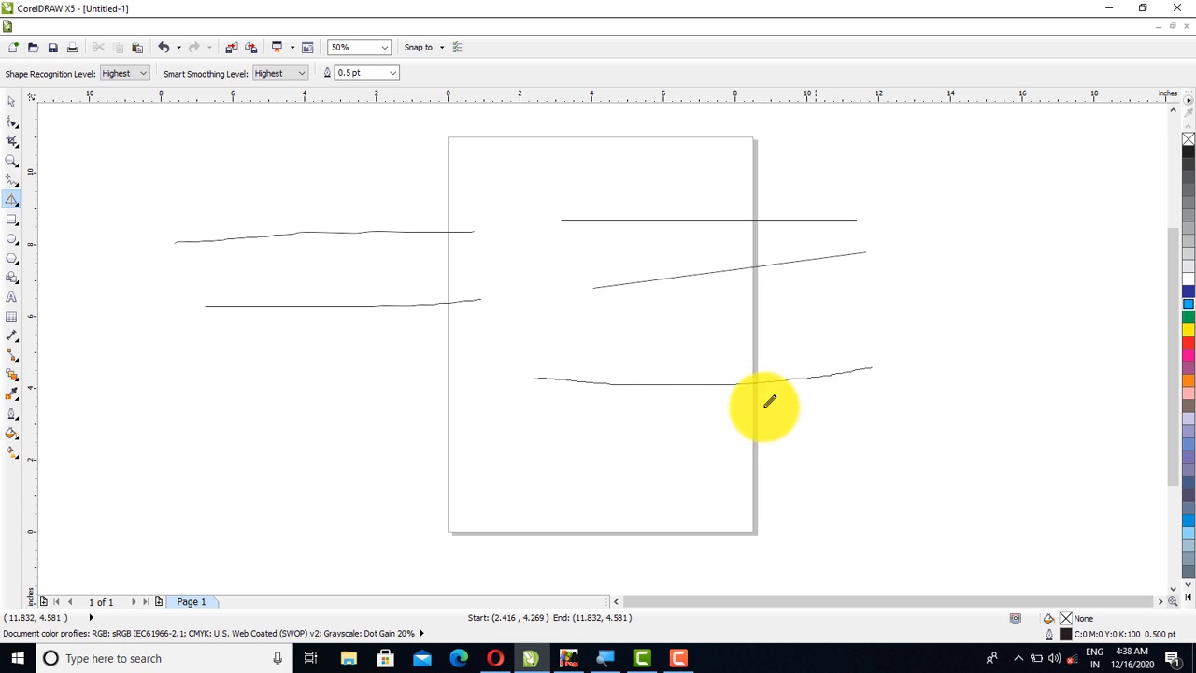
{"action": "mouse_move", "coordinate": [555, 431]}
{"action": "left_mouse_down"}
{"action": "mouse_move", "coordinate": [806, 393]}
{"action": "mouse_move", "coordinate": [878, 366]}
{"action": "left_mouse_up"}
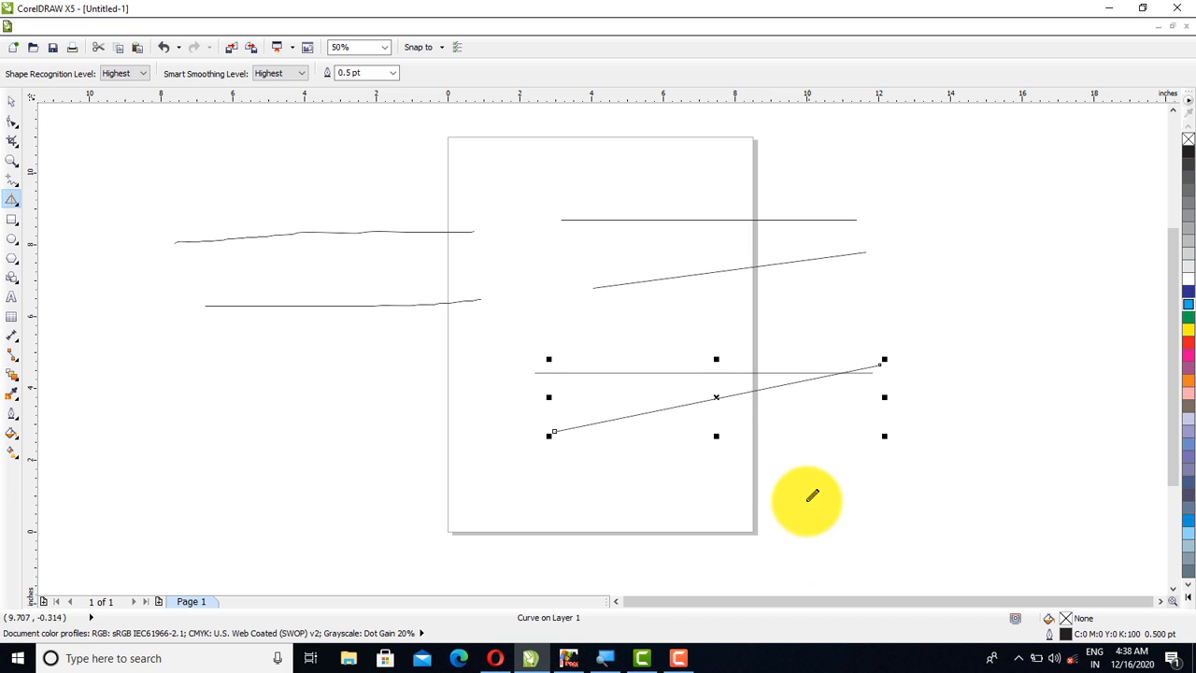
{"action": "left_click_drag", "start_coordinate": [622, 476], "coordinate": [907, 439]}
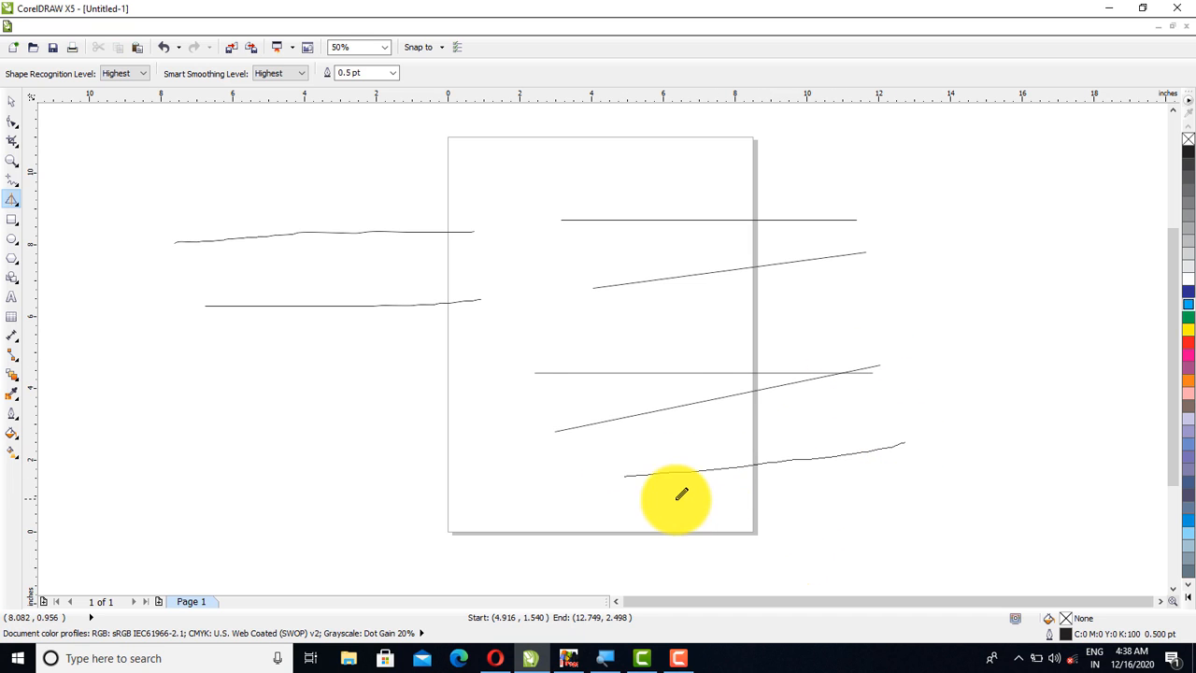
{"action": "mouse_move", "coordinate": [652, 495]}
{"action": "left_mouse_down"}
{"action": "mouse_move", "coordinate": [716, 492]}
{"action": "mouse_move", "coordinate": [903, 428]}
{"action": "left_mouse_up"}
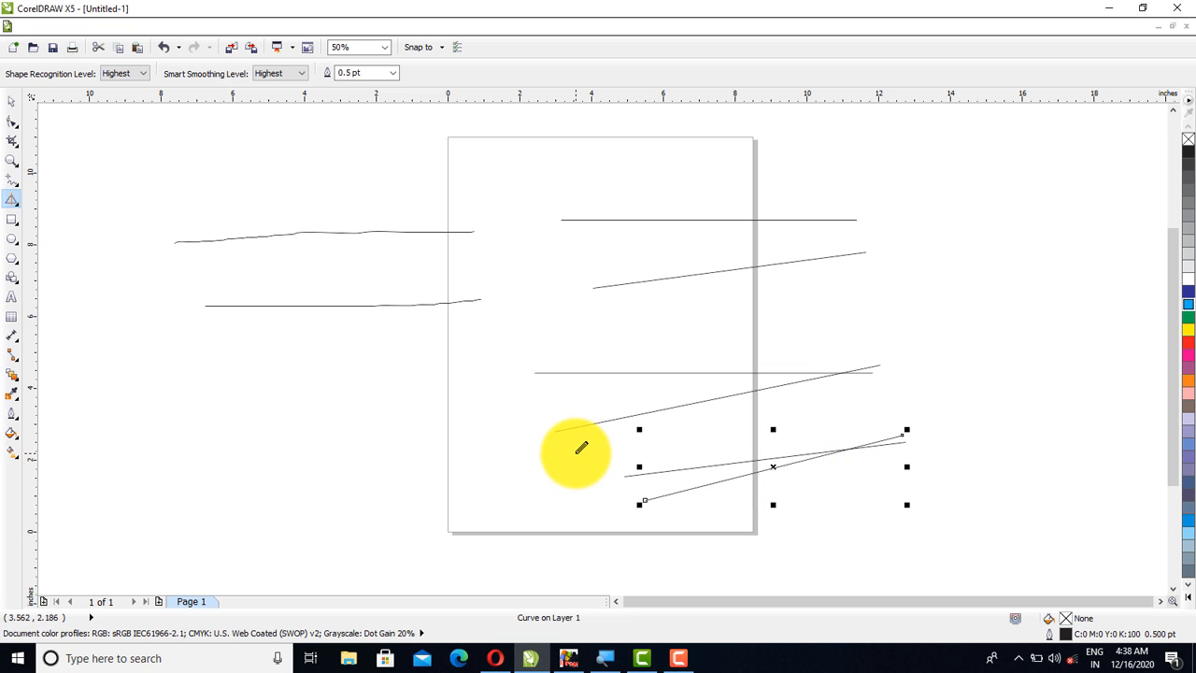
Draw a horizontal line about 7 inches long beside the page's left edge and a slanted line rising to its right end, and inspect the join
{"action": "left_click_drag", "start_coordinate": [178, 360], "coordinate": [439, 365]}
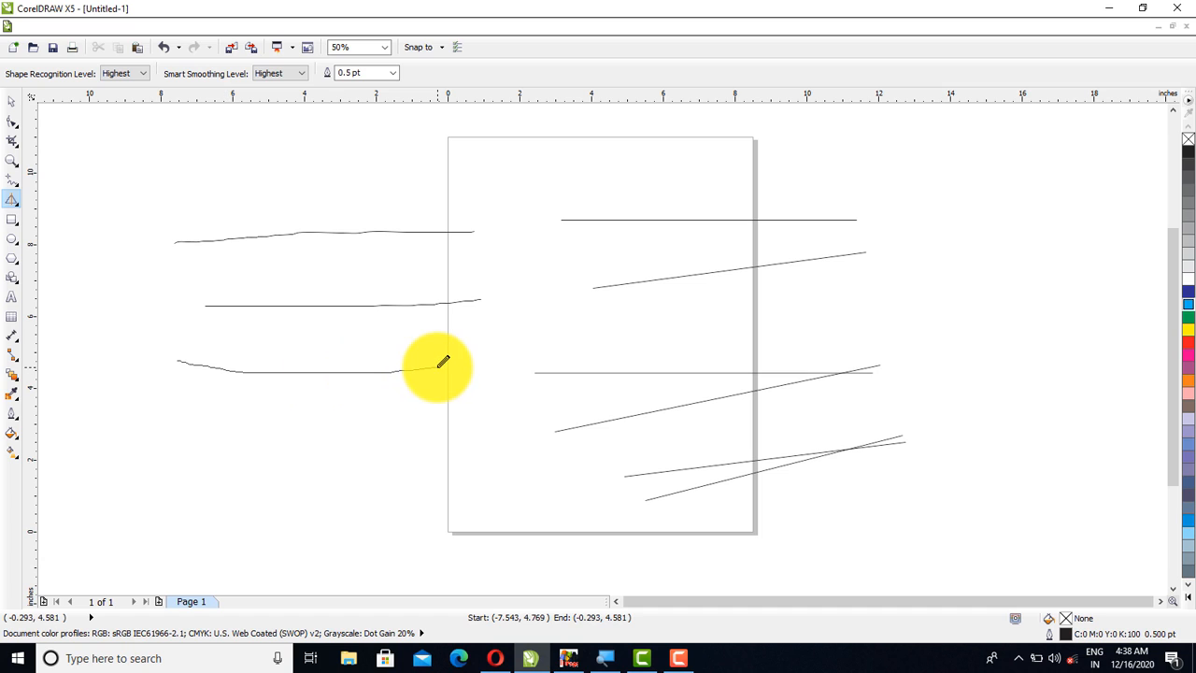
{"action": "mouse_move", "coordinate": [216, 419]}
{"action": "left_mouse_down"}
{"action": "mouse_move", "coordinate": [303, 407]}
{"action": "mouse_move", "coordinate": [443, 363]}
{"action": "left_mouse_up"}
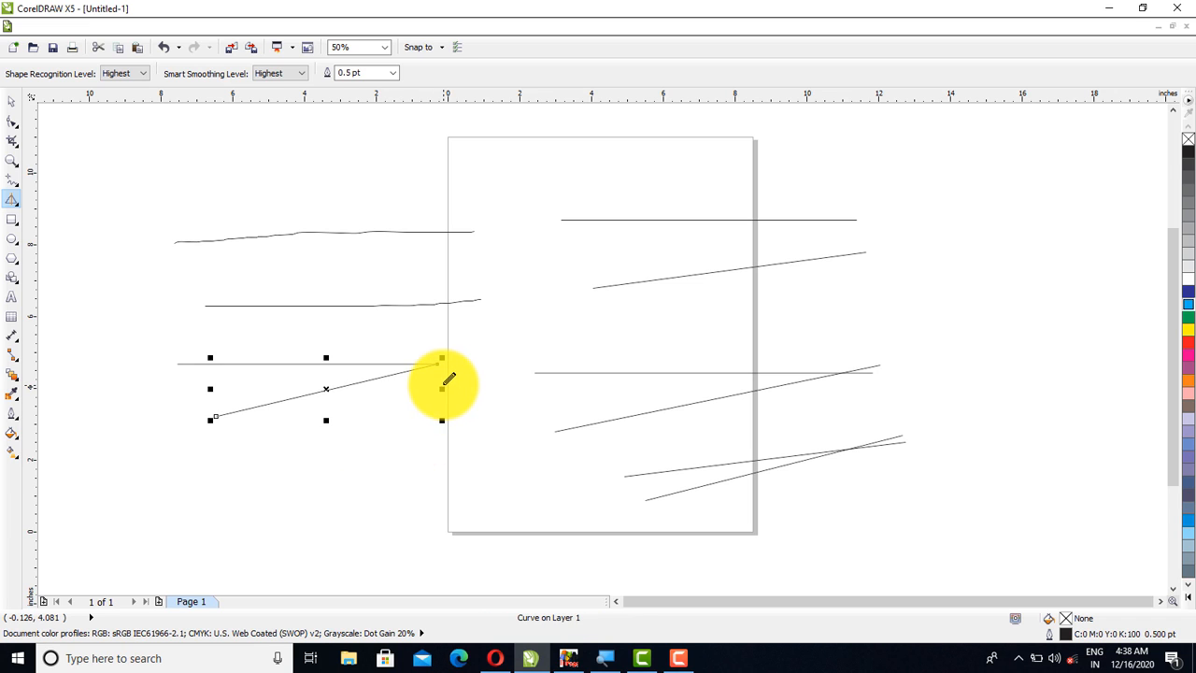
{"action": "scroll", "coordinate": [441, 369], "scroll_direction": "up", "scroll_amount": 4}
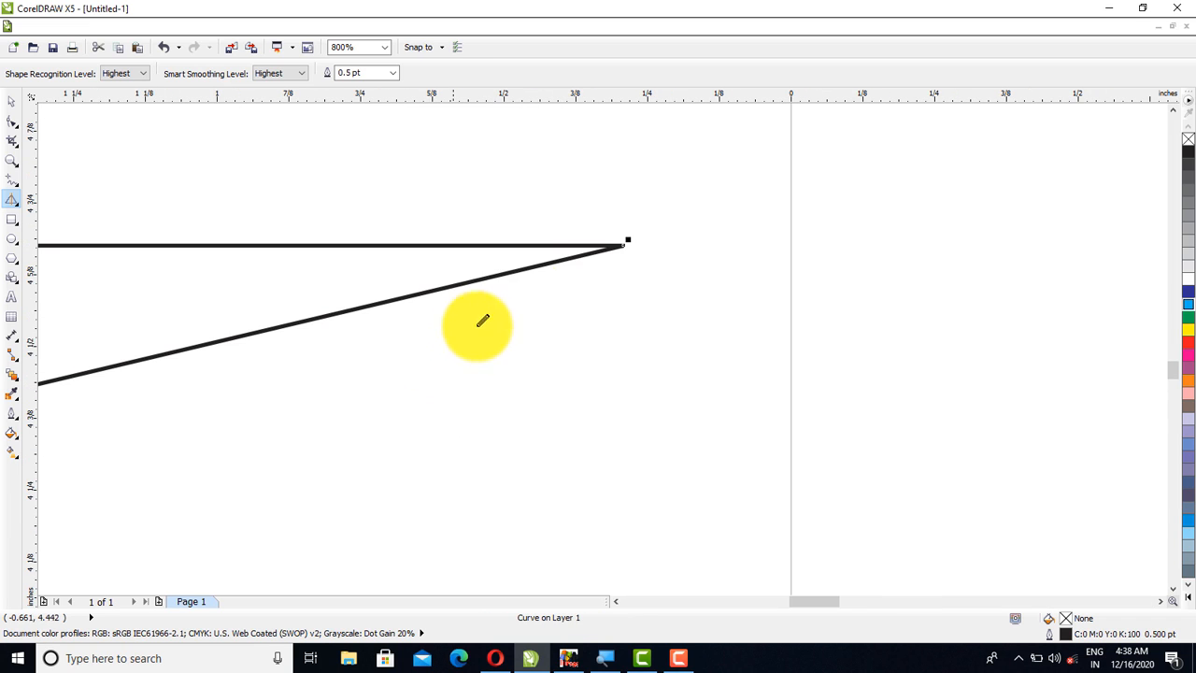
{"action": "scroll", "coordinate": [563, 253], "scroll_direction": "up", "scroll_amount": 1}
{"action": "scroll", "coordinate": [686, 203], "scroll_direction": "up", "scroll_amount": 1}
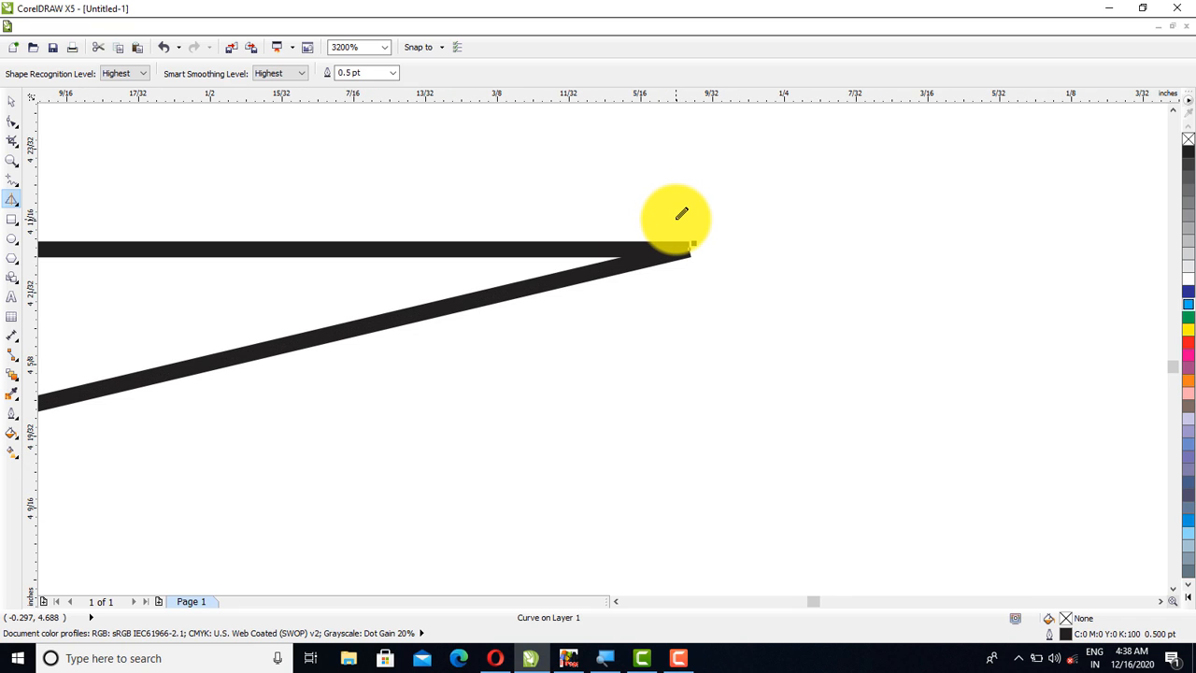
{"action": "scroll", "coordinate": [681, 214], "scroll_direction": "down", "scroll_amount": 6}
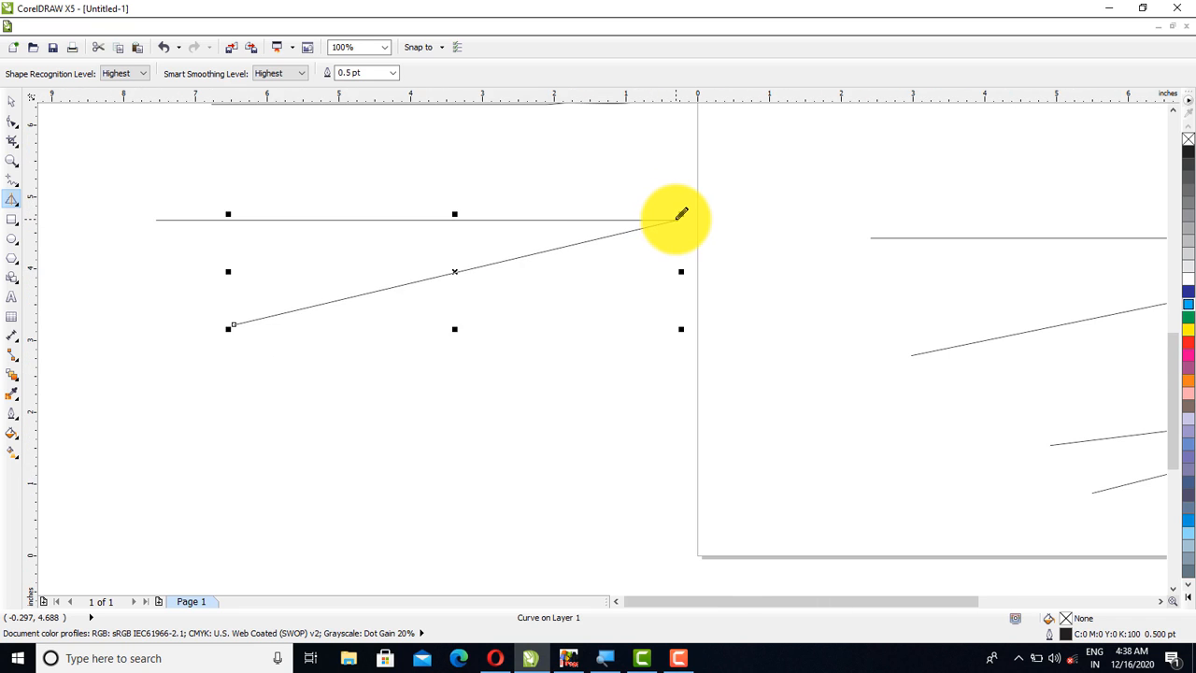
Draw another horizontal line about 6 inches long below that pair with a slanted line rising to its right end, and check where they meet
{"action": "left_click_drag", "start_coordinate": [430, 331], "coordinate": [651, 318]}
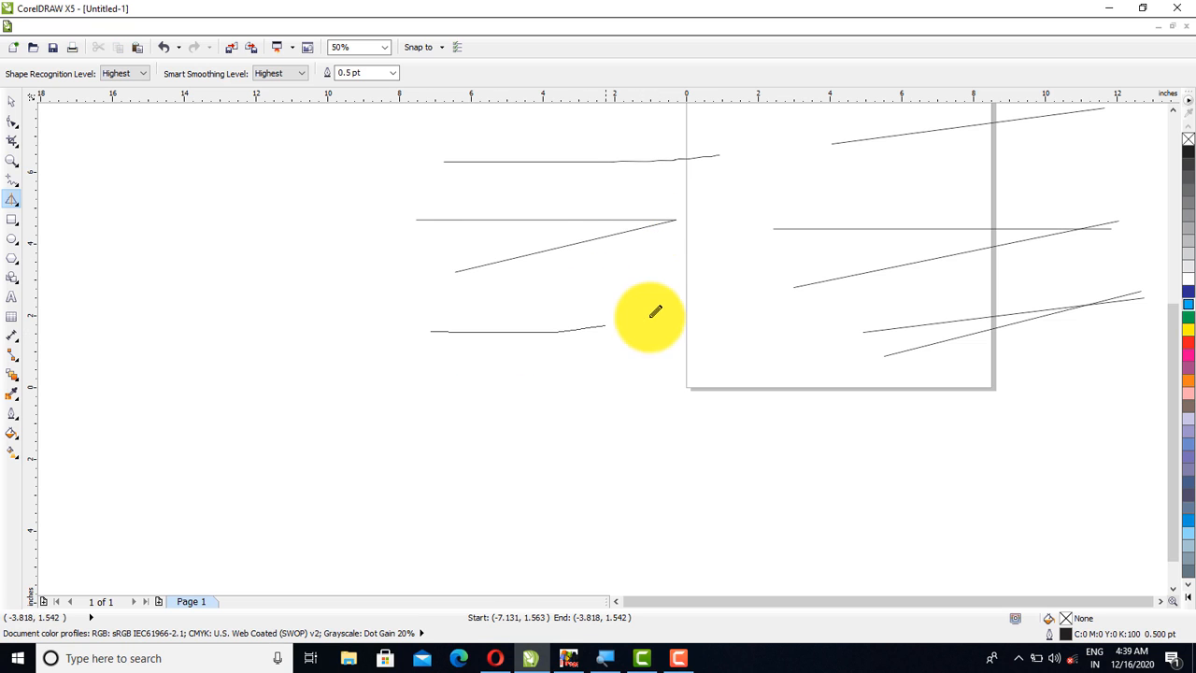
{"action": "left_click_drag", "start_coordinate": [445, 385], "coordinate": [655, 319]}
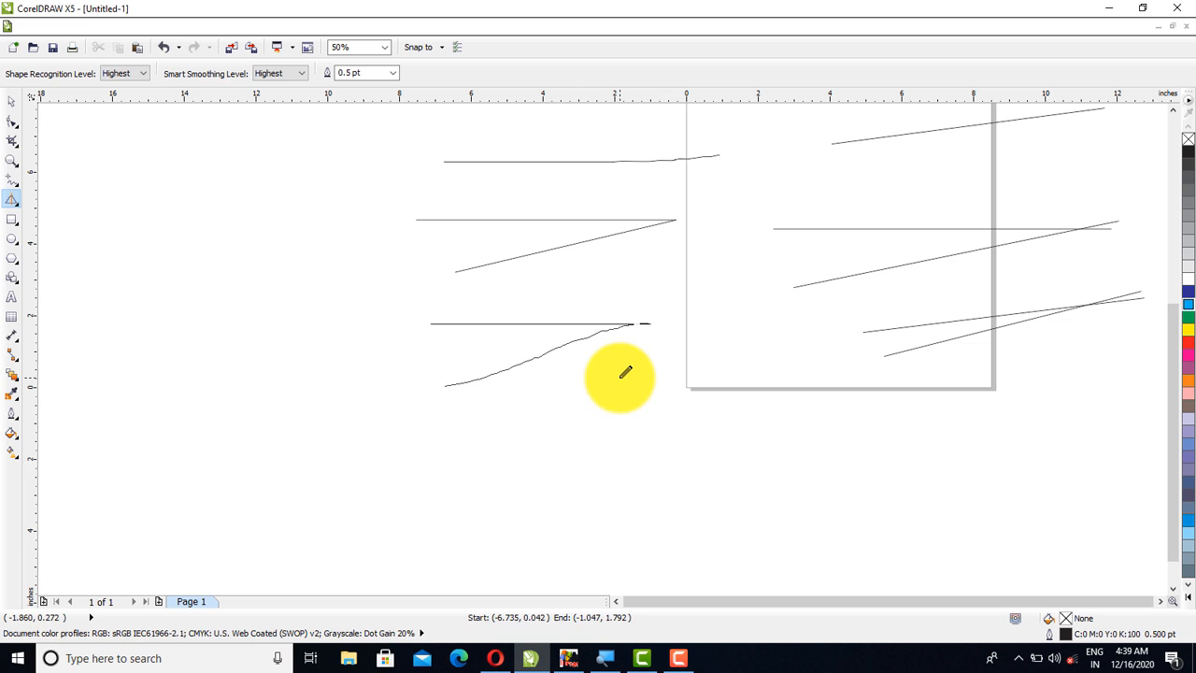
{"action": "scroll", "coordinate": [675, 329], "scroll_direction": "up", "scroll_amount": 1}
{"action": "scroll", "coordinate": [680, 324], "scroll_direction": "up", "scroll_amount": 4}
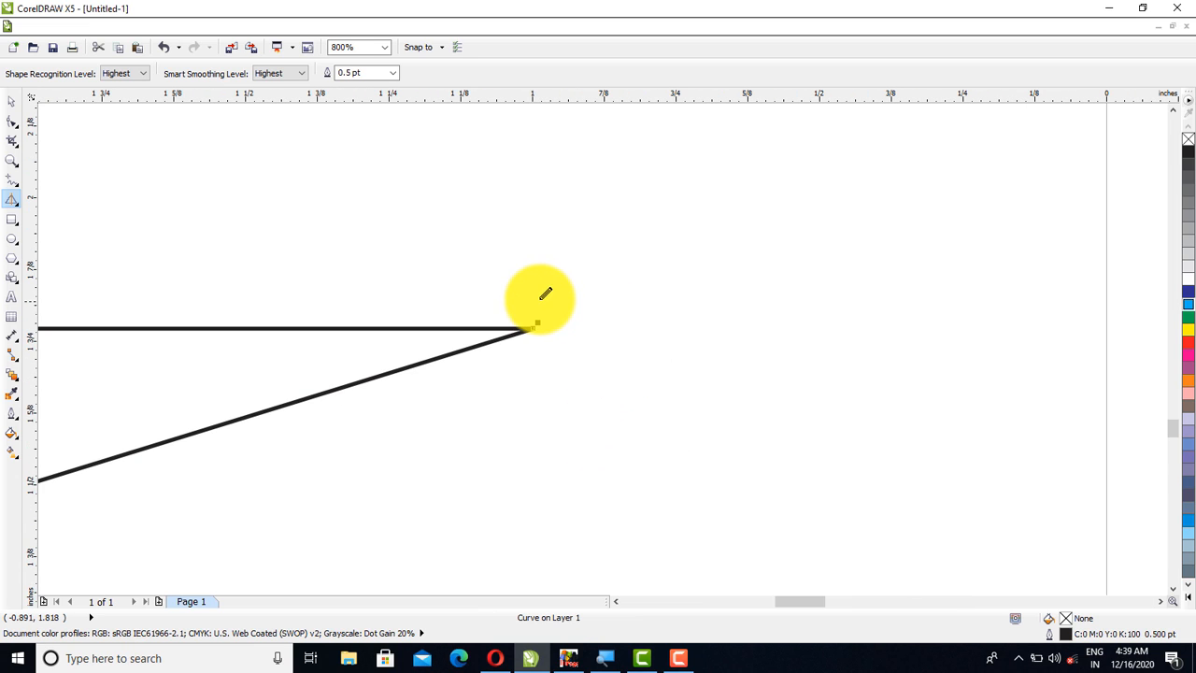
{"action": "scroll", "coordinate": [573, 345], "scroll_direction": "down", "scroll_amount": 4}
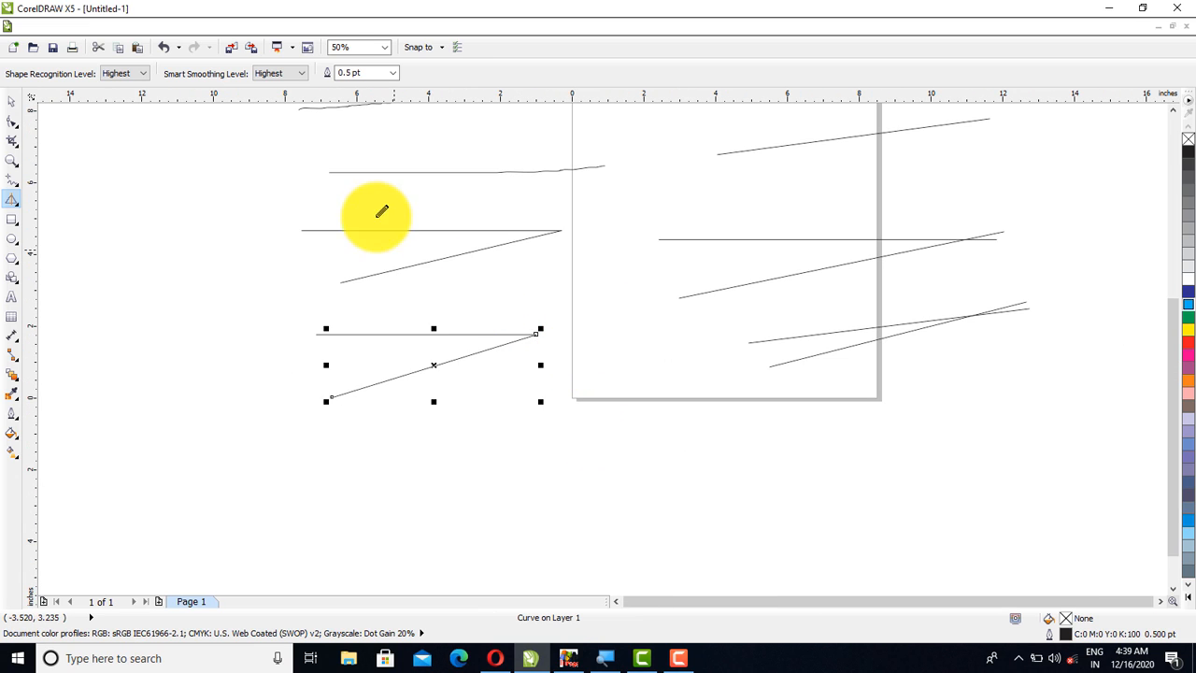
Set the smart smoothing level and the shape recognition level back to None
{"action": "left_click", "coordinate": [303, 72]}
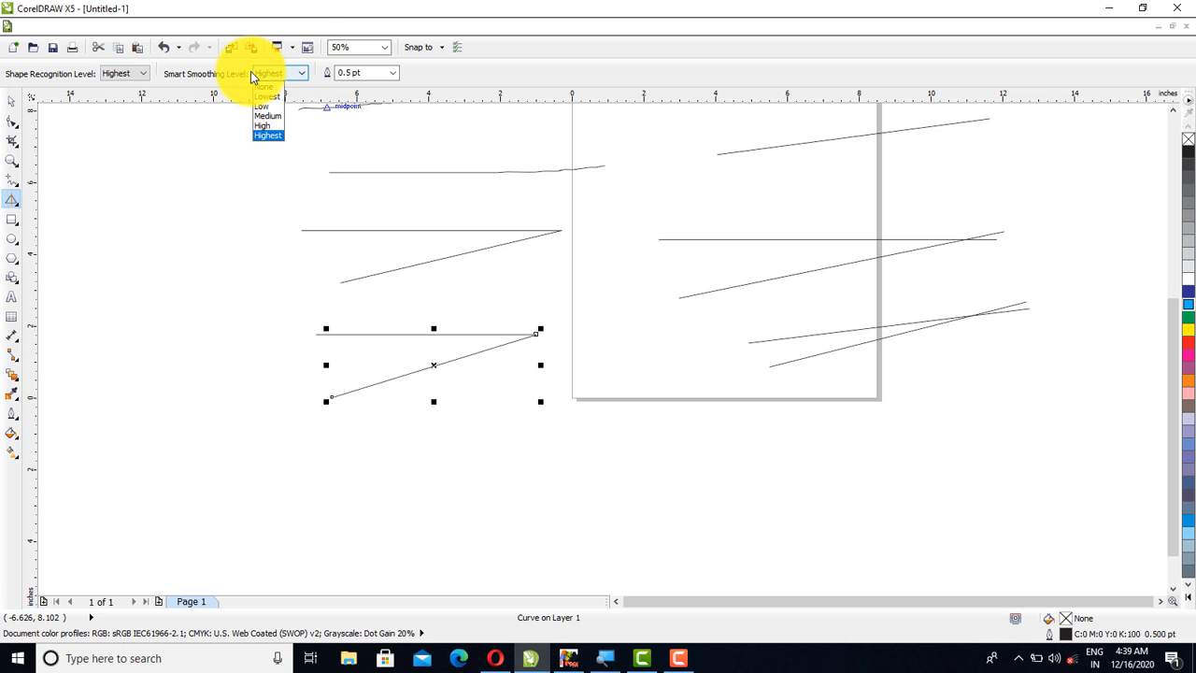
{"action": "left_click", "coordinate": [271, 87]}
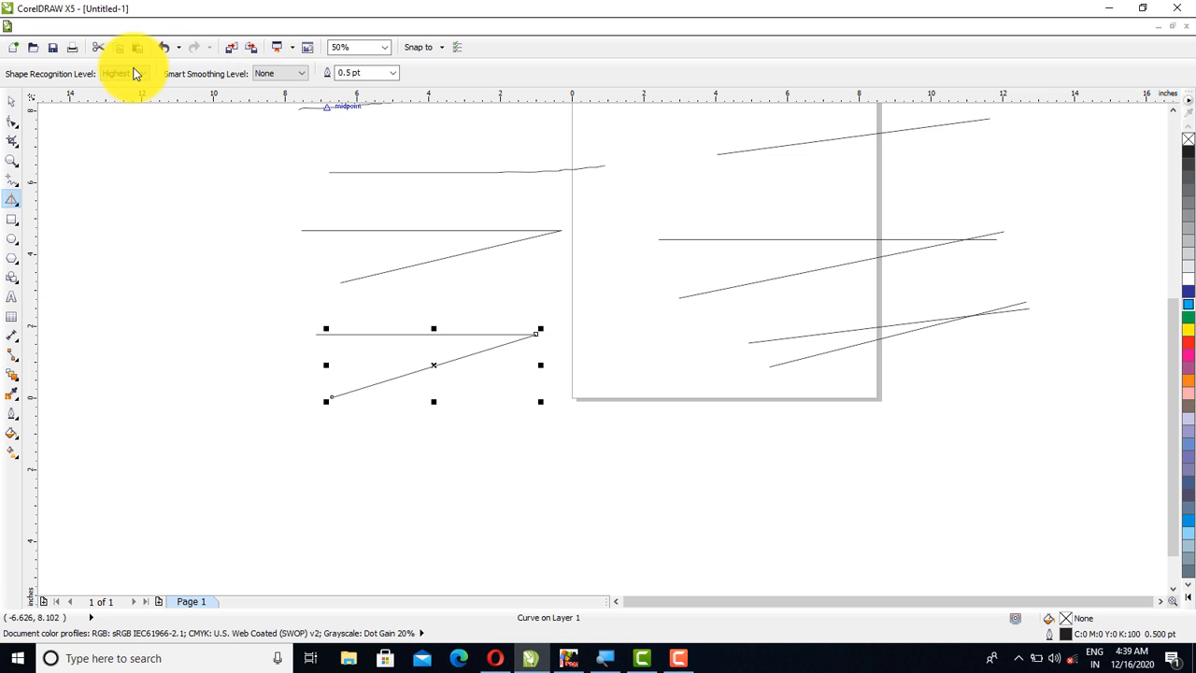
{"action": "left_click", "coordinate": [144, 76]}
{"action": "left_click", "coordinate": [120, 86]}
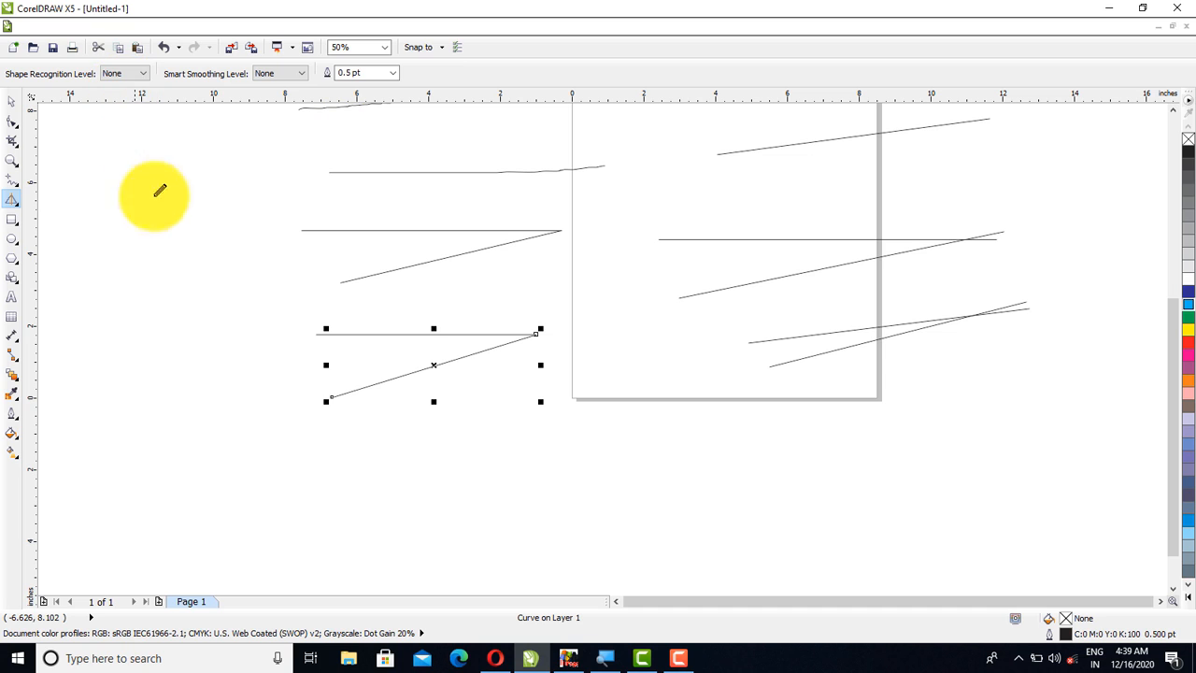
{"action": "scroll", "coordinate": [363, 180], "scroll_direction": "down", "scroll_amount": 1}
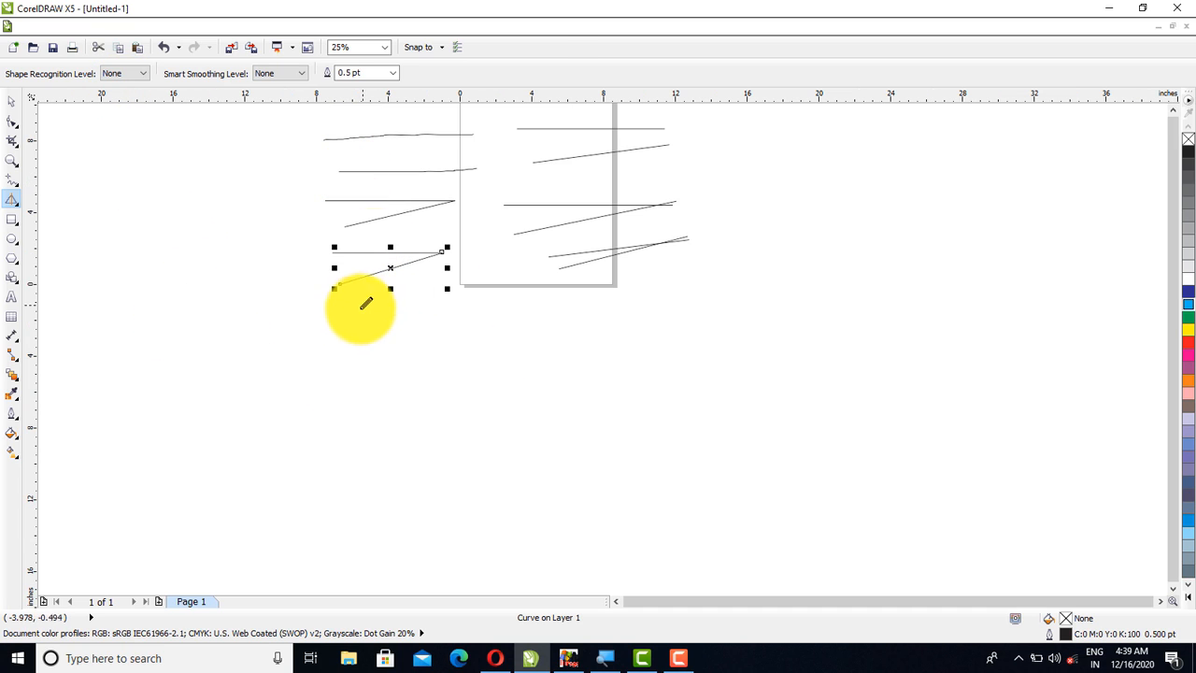
Draw a freehand line about 18 inches long below the page and a curve rising to its right end, and inspect the join
{"action": "left_click", "coordinate": [353, 337]}
{"action": "left_click", "coordinate": [672, 335]}
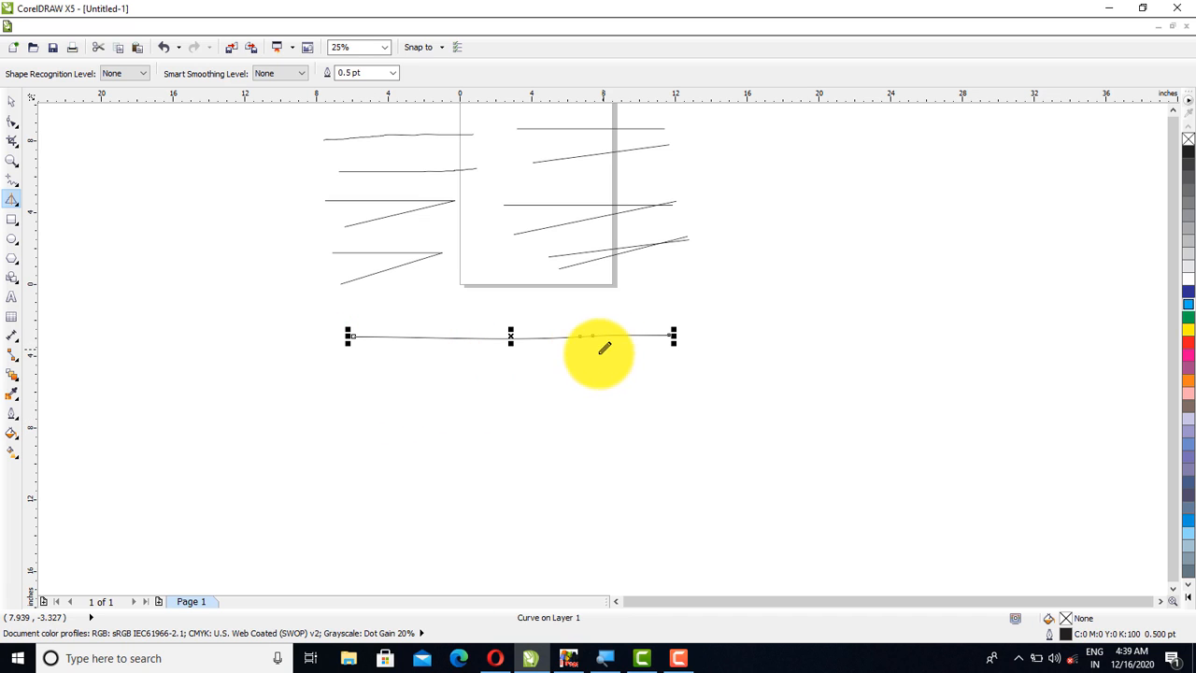
{"action": "left_click_drag", "start_coordinate": [441, 383], "coordinate": [666, 337]}
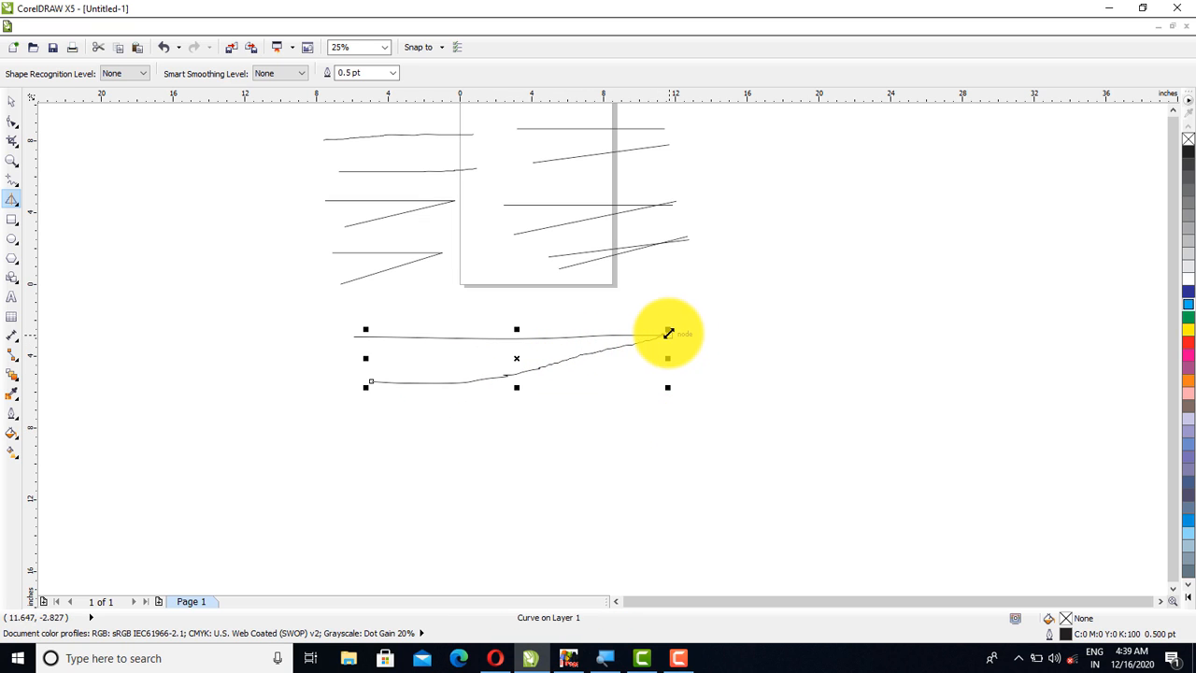
{"action": "scroll", "coordinate": [667, 329], "scroll_direction": "up", "scroll_amount": 3}
{"action": "scroll", "coordinate": [668, 334], "scroll_direction": "up", "scroll_amount": 3}
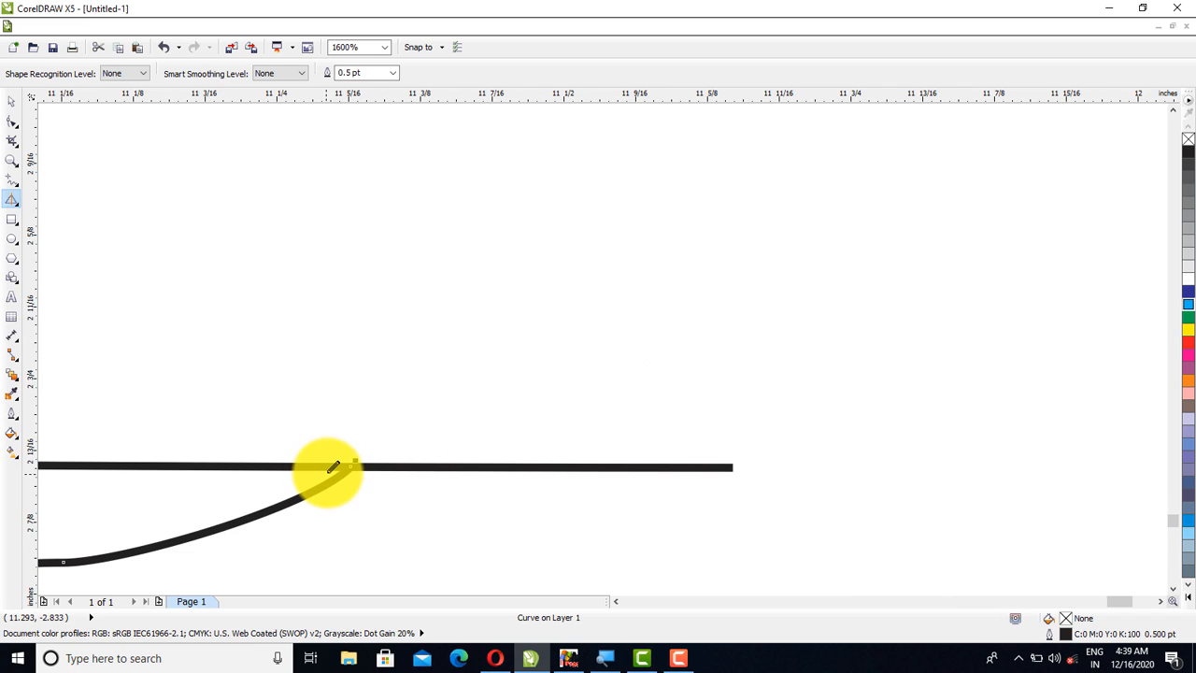
{"action": "scroll", "coordinate": [412, 408], "scroll_direction": "down", "scroll_amount": 6}
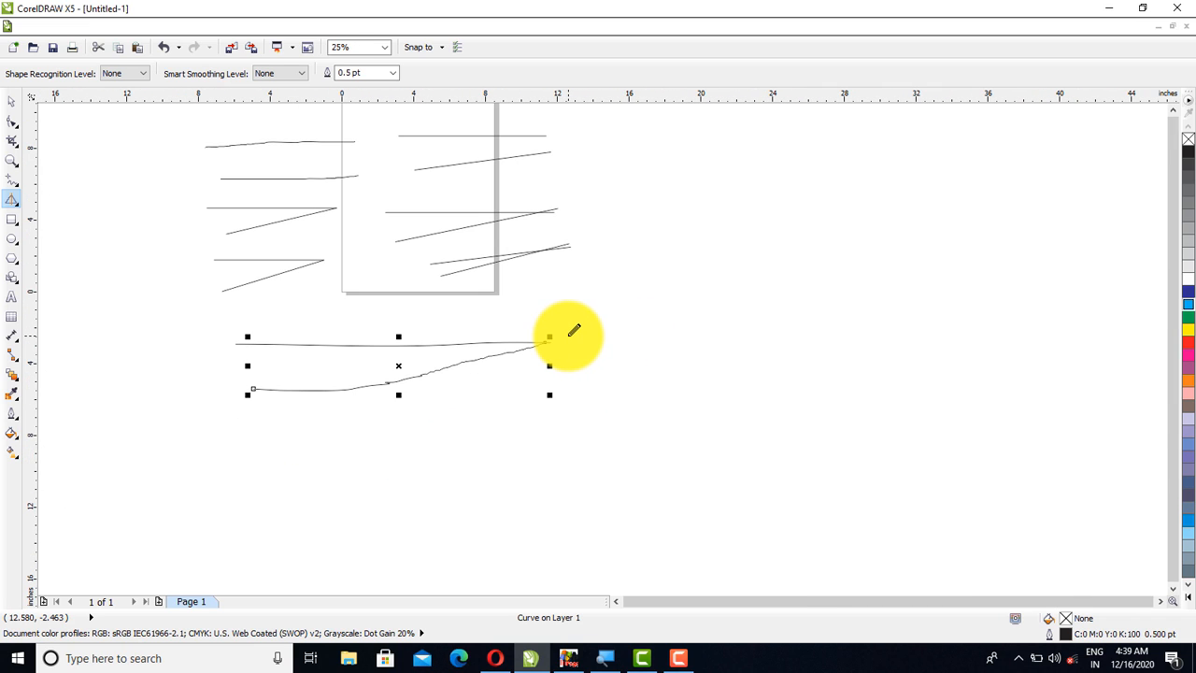
Thicken the outline of the lower rising curve, trying 3.0 pt before settling on 12.0 pt
{"action": "scroll", "coordinate": [574, 330], "scroll_direction": "down", "scroll_amount": 1}
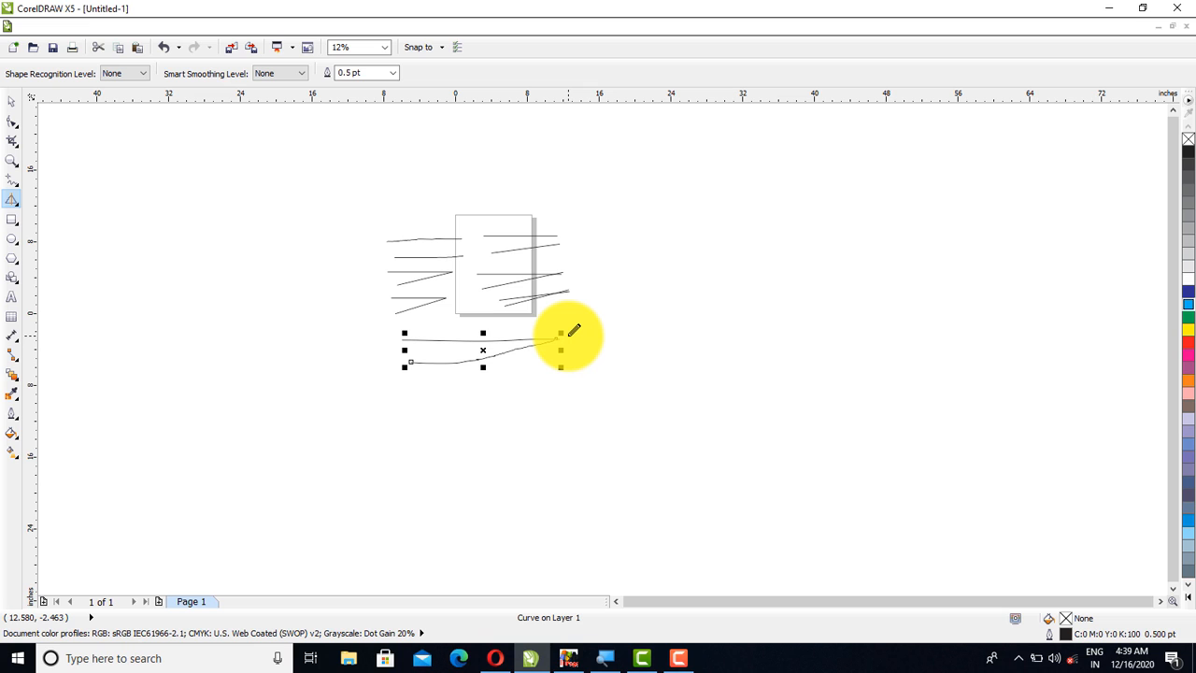
{"action": "scroll", "coordinate": [579, 325], "scroll_direction": "up", "scroll_amount": 2}
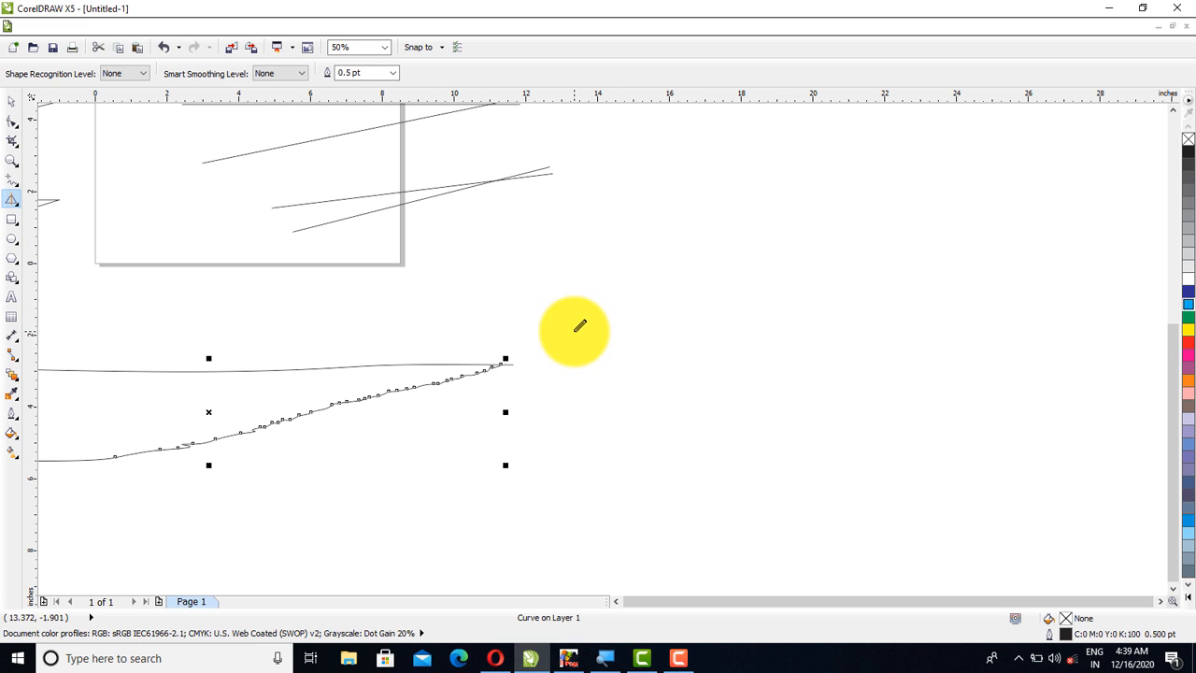
{"action": "scroll", "coordinate": [437, 352], "scroll_direction": "down", "scroll_amount": 2}
{"action": "scroll", "coordinate": [408, 280], "scroll_direction": "up", "scroll_amount": 1}
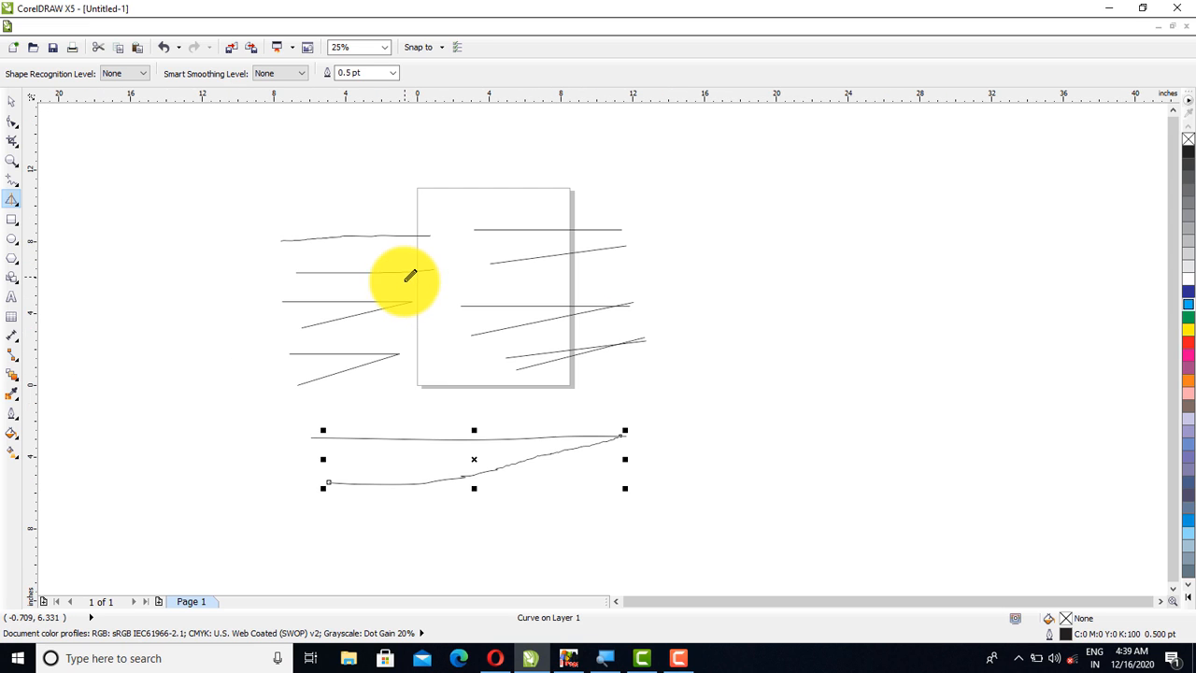
{"action": "scroll", "coordinate": [439, 442], "scroll_direction": "up", "scroll_amount": 1}
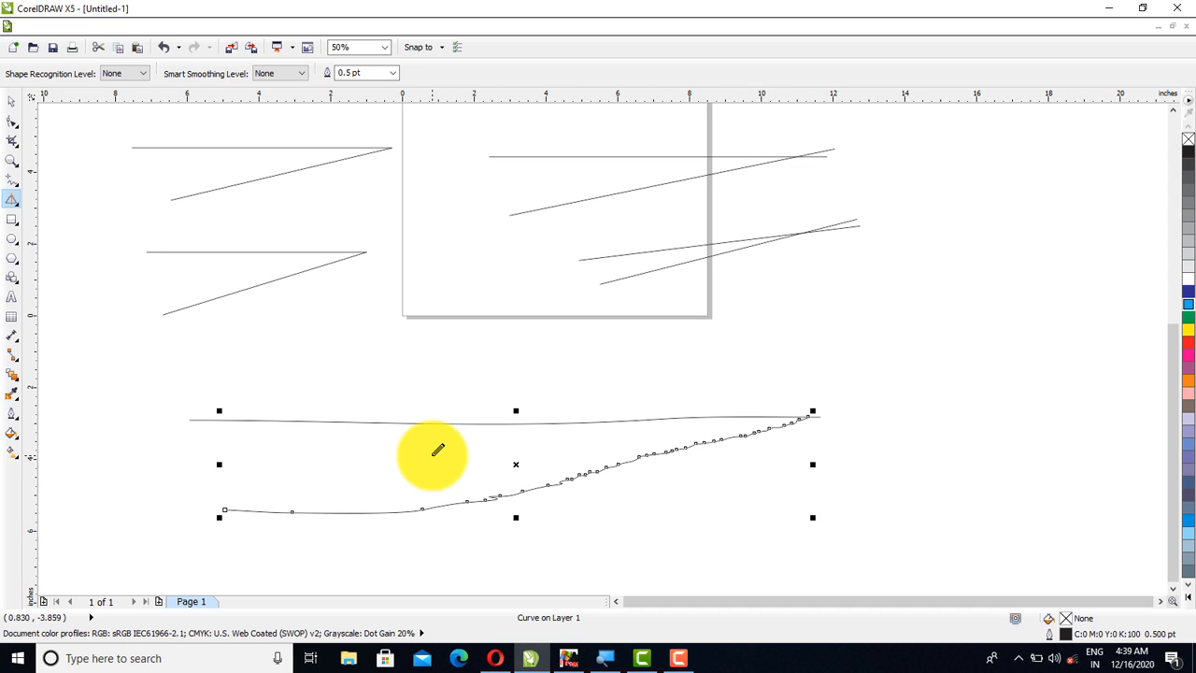
{"action": "left_click", "coordinate": [392, 75]}
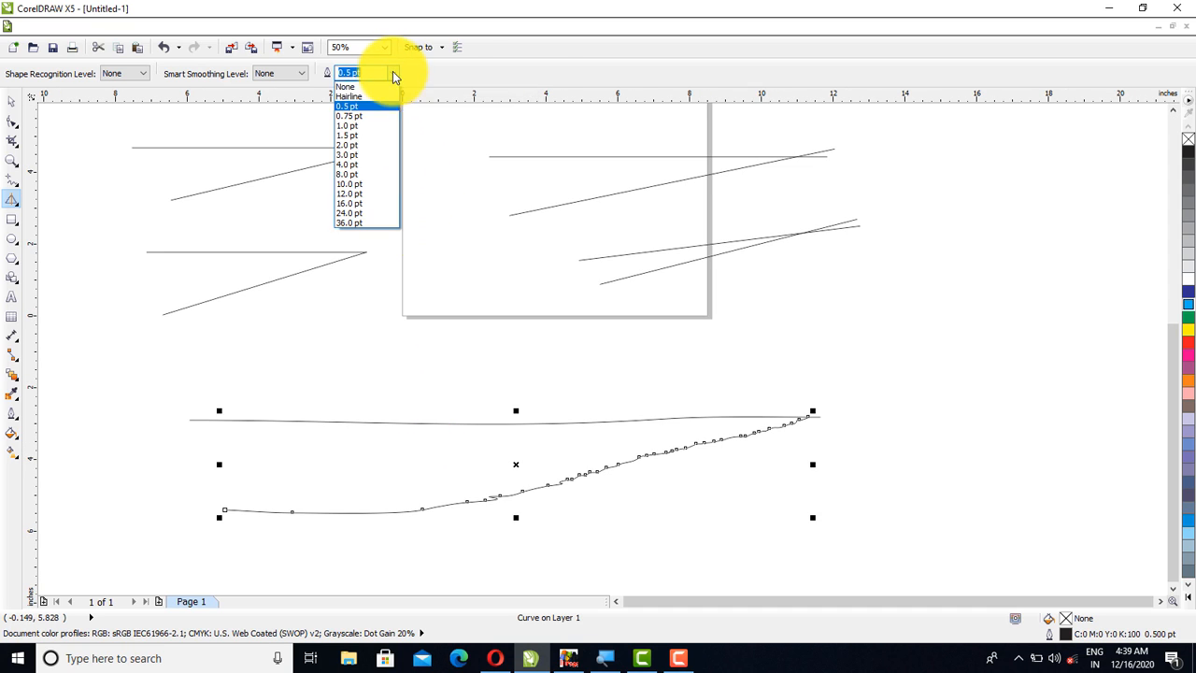
{"action": "left_click", "coordinate": [340, 155]}
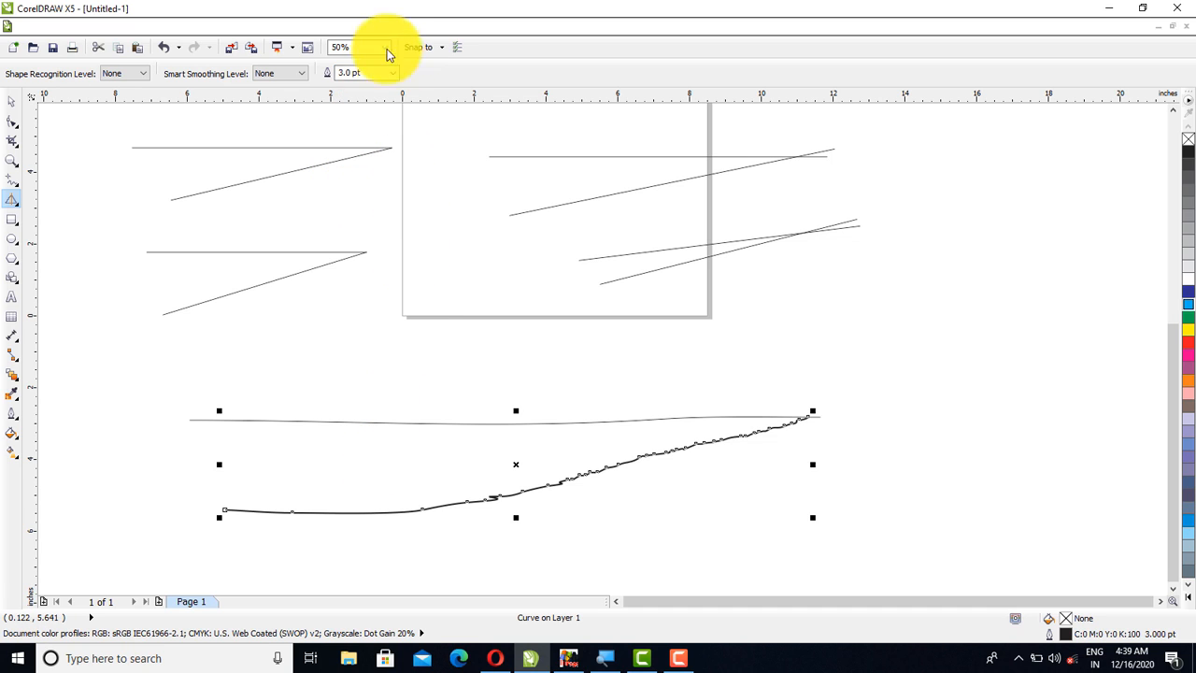
{"action": "left_click", "coordinate": [396, 74]}
{"action": "left_click", "coordinate": [396, 74]}
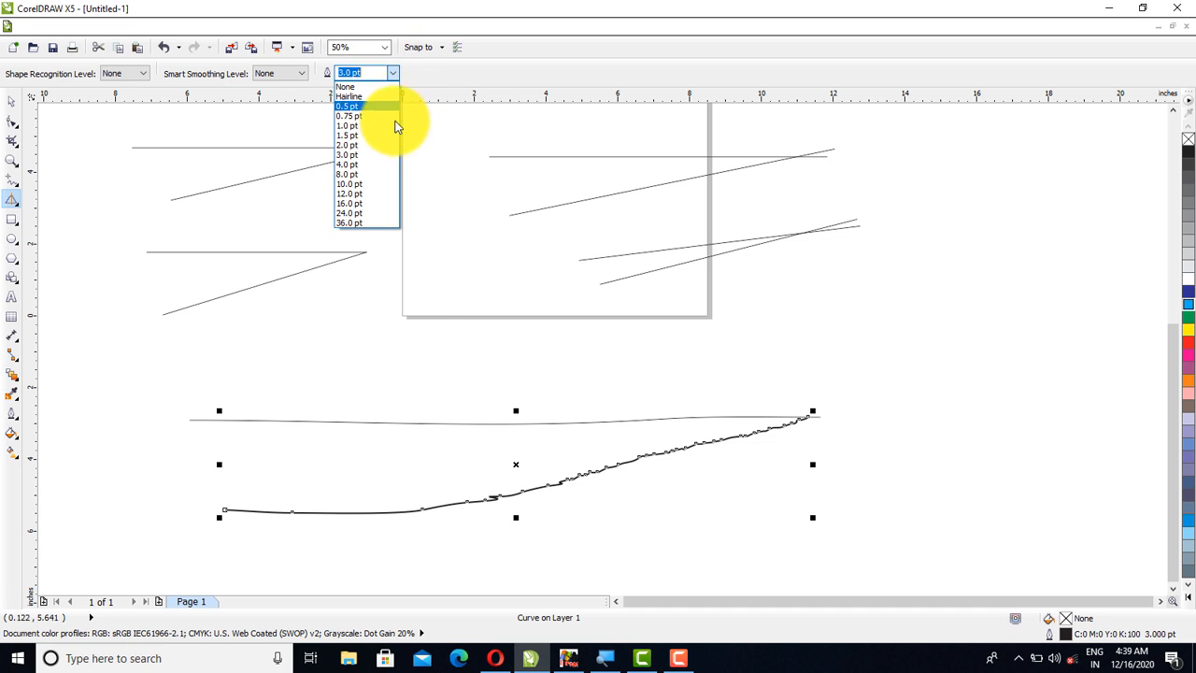
{"action": "left_click", "coordinate": [352, 193]}
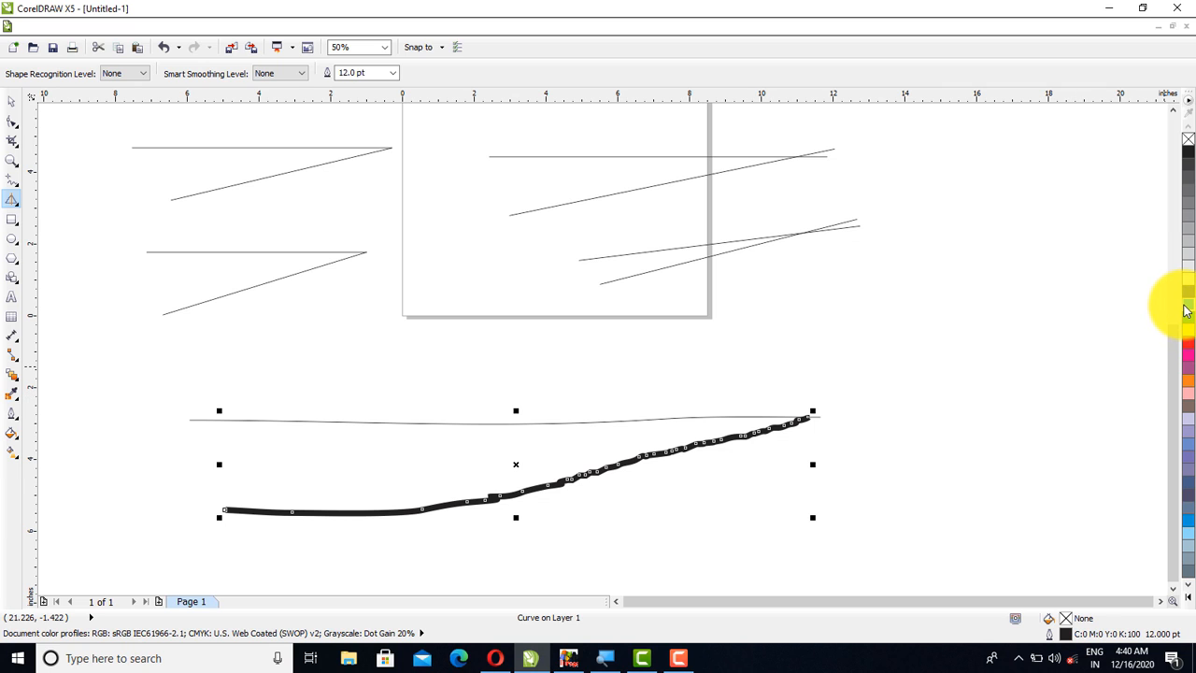
Recolour the thick curve's outline, trying cyan before settling on orange
{"action": "right_click", "coordinate": [1185, 310]}
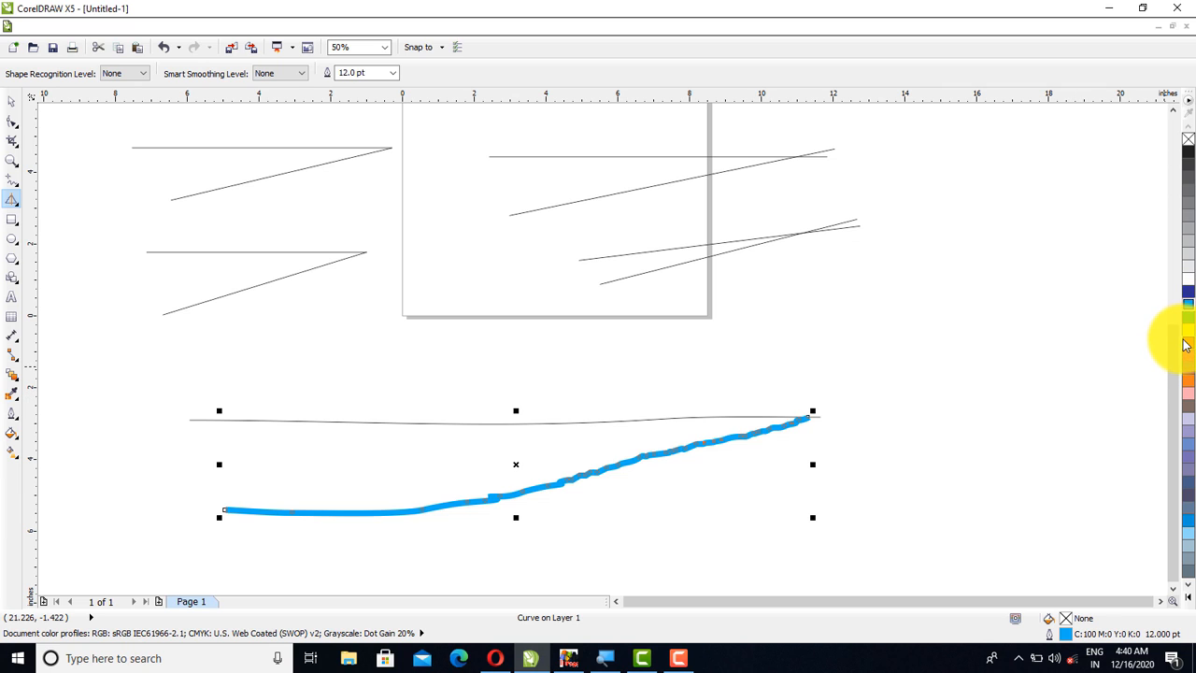
{"action": "right_click", "coordinate": [1190, 371]}
{"action": "right_click", "coordinate": [1189, 380]}
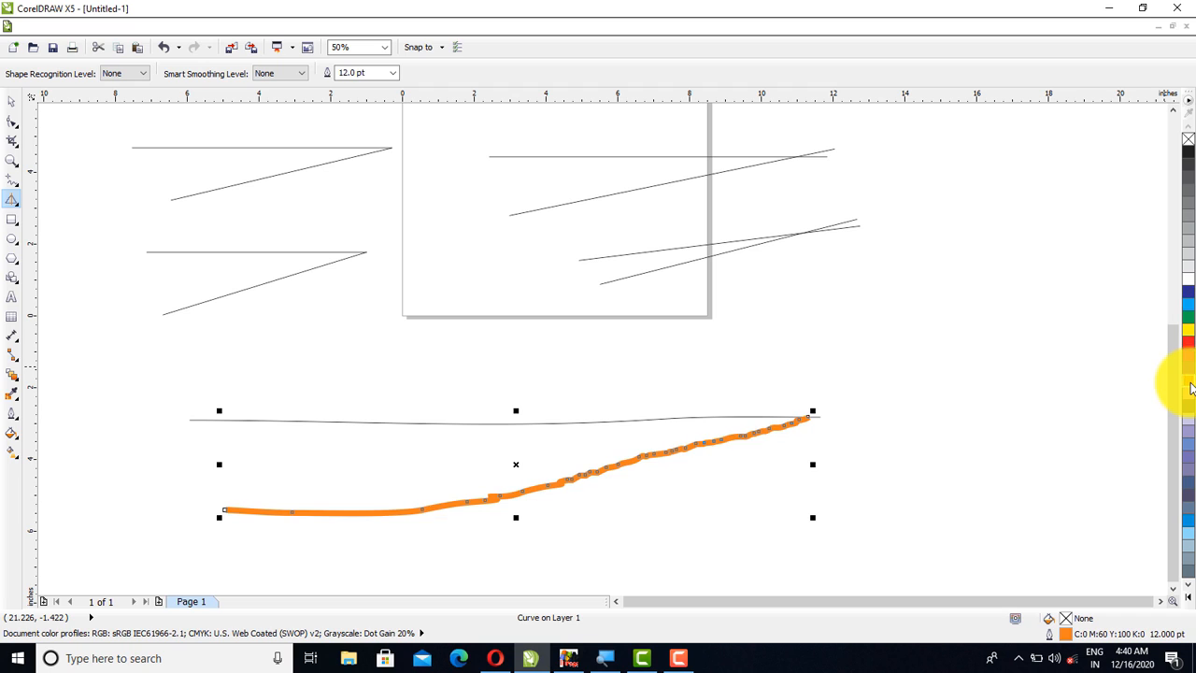